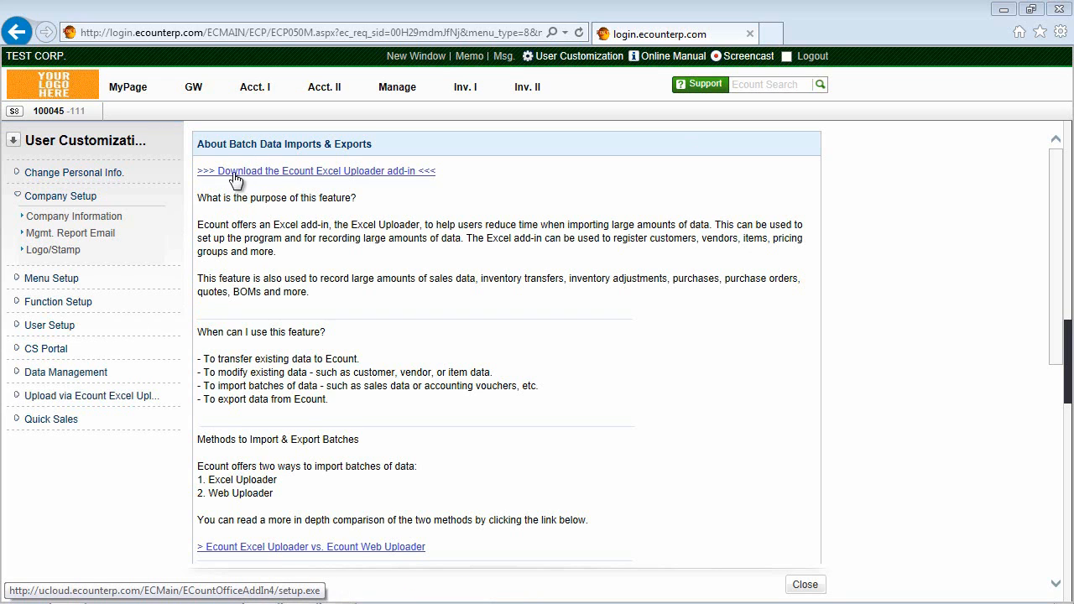
# - Download the Ecount Excel Uploader add-in setup file and run its installation
pyautogui.click(380, 172)
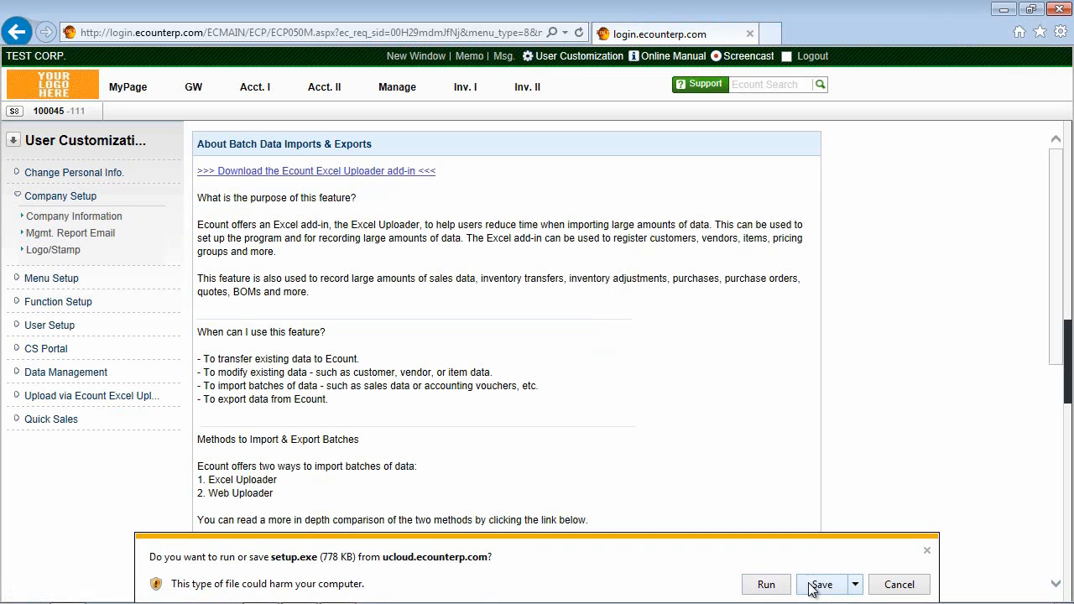
pyautogui.click(820, 585)
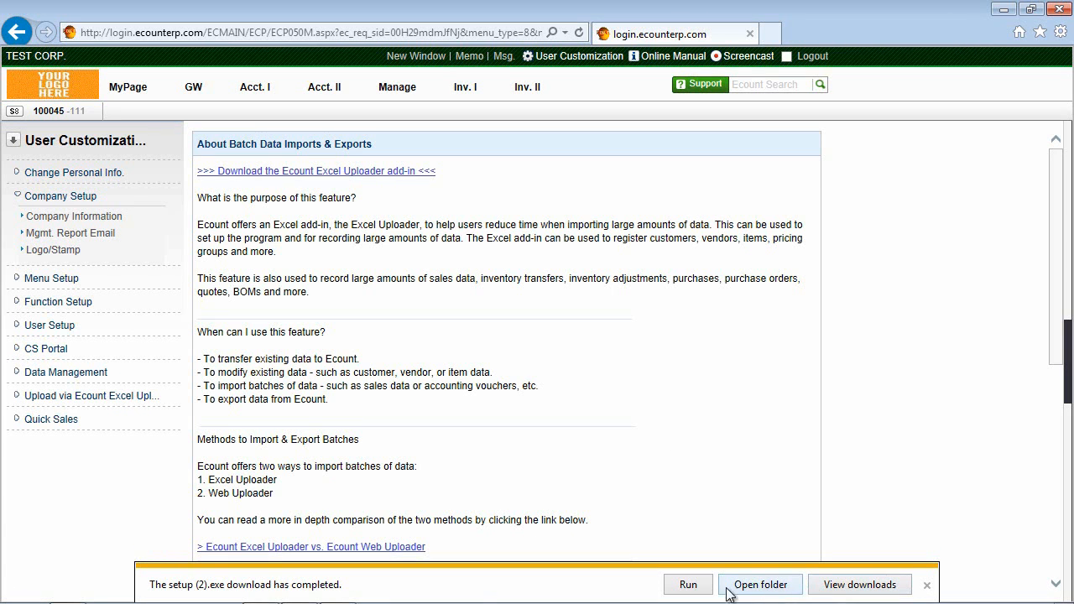
pyautogui.click(688, 585)
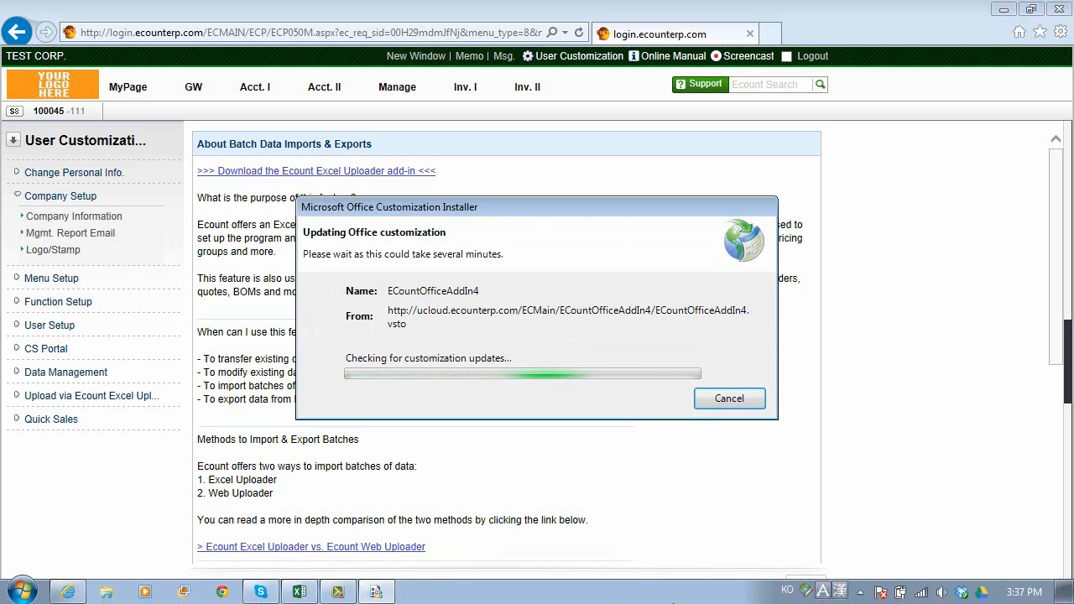
# - Switch to Excel and log in to Ecount4.0 with the company code, user ID and password, saving the code and ID
pyautogui.click(301, 593)
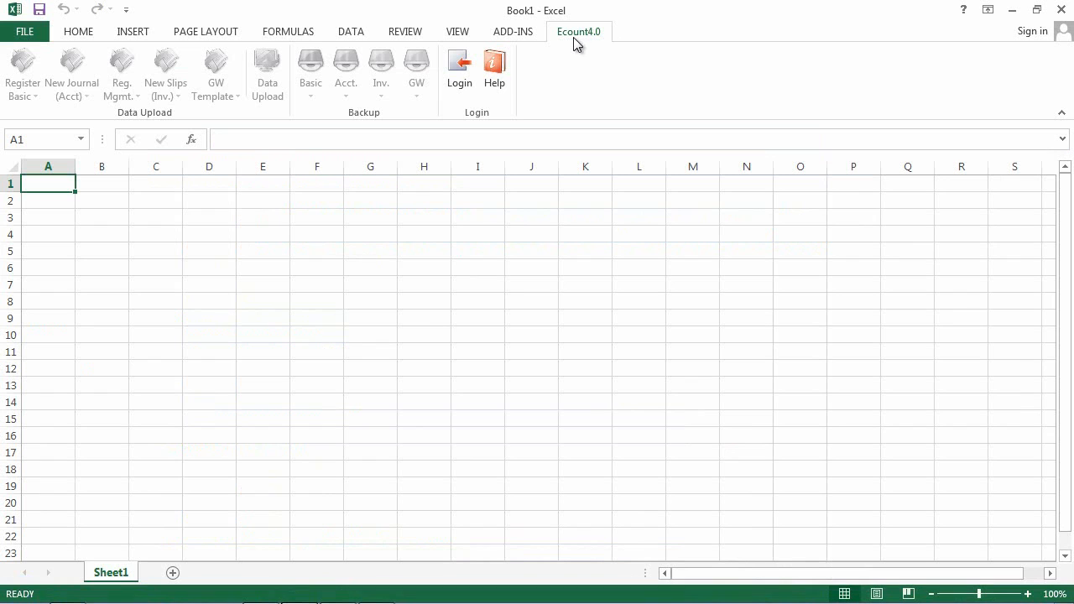
pyautogui.click(468, 68)
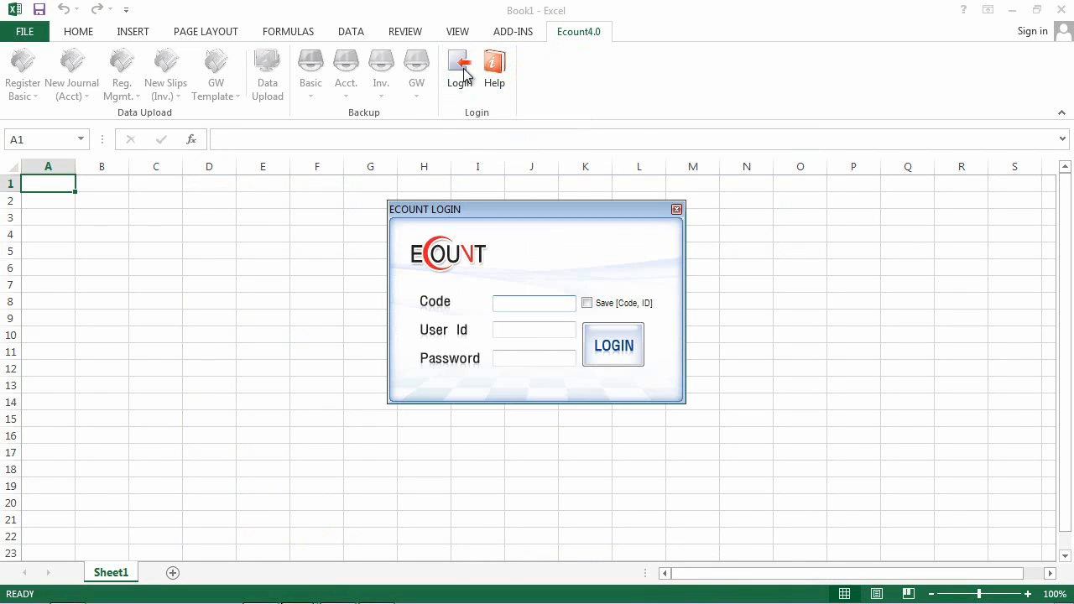
pyautogui.write('100045')
pyautogui.press('Tab')
pyautogui.write('kara')
pyautogui.press('Tab')
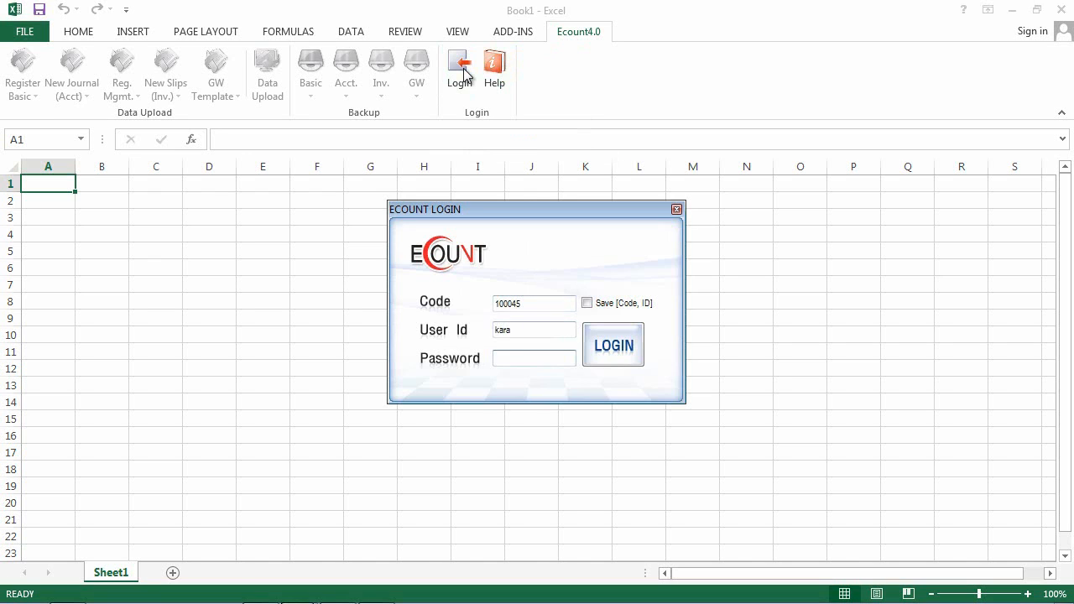
pyautogui.write('*********')
pyautogui.click(588, 304)
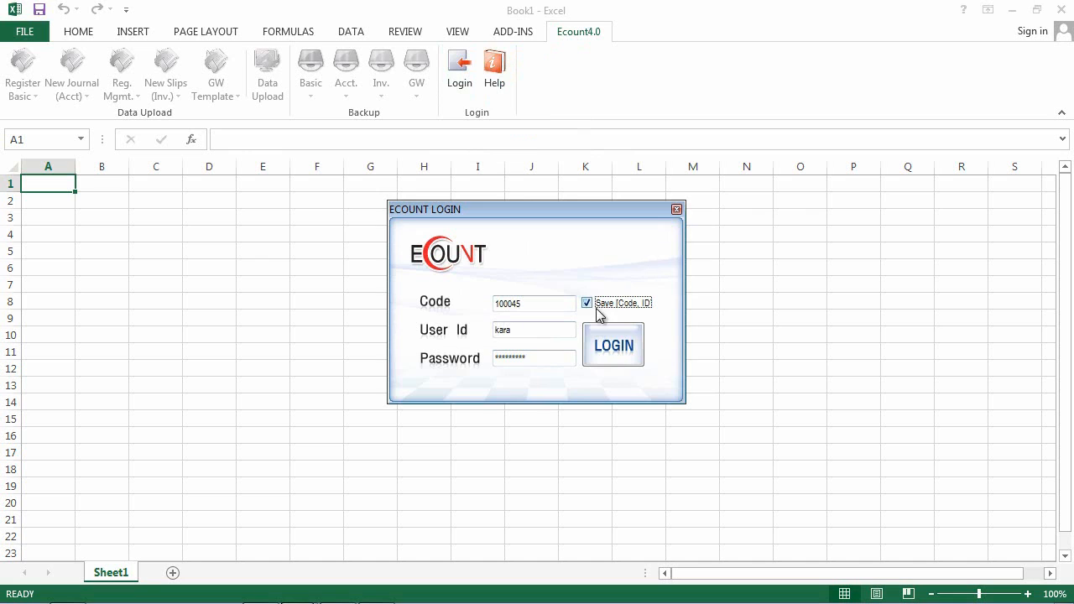
pyautogui.click(632, 350)
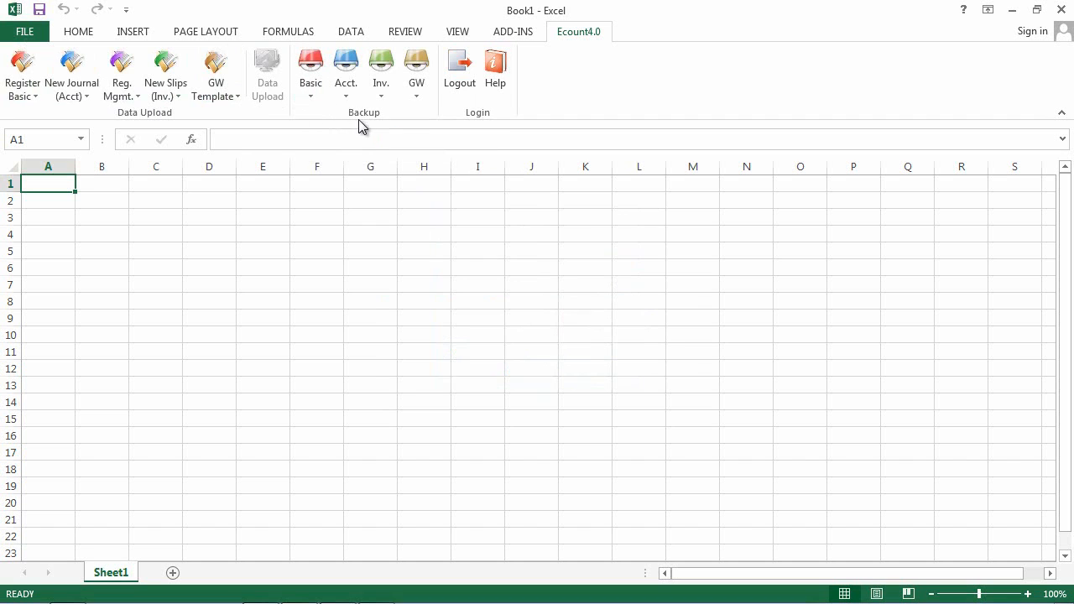
# - Review the data types available for backup under Basic, Acct., Inv. and GW
pyautogui.click(319, 72)
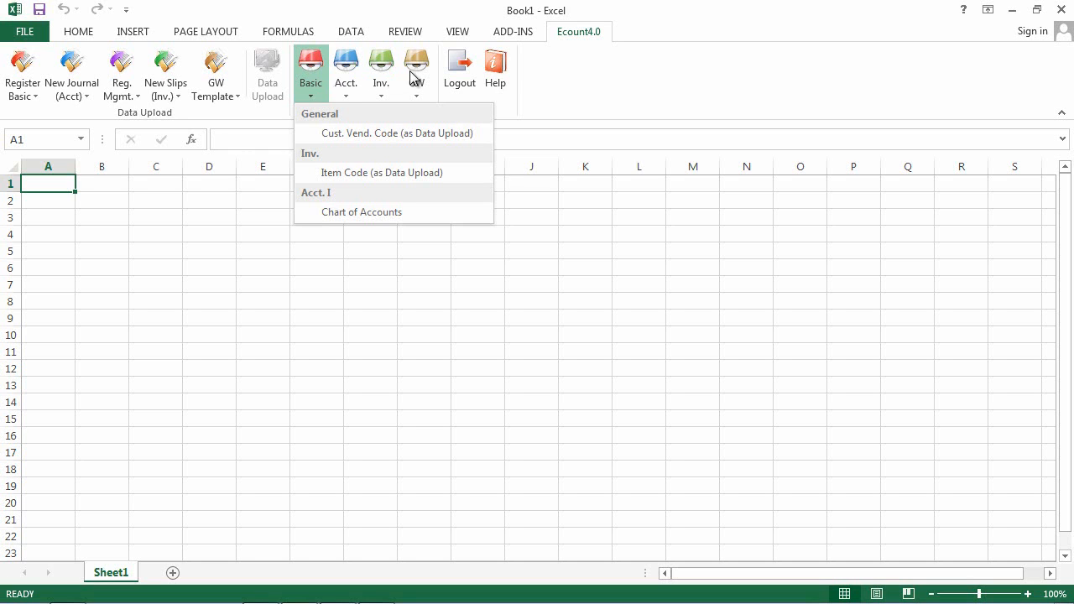
pyautogui.click(359, 73)
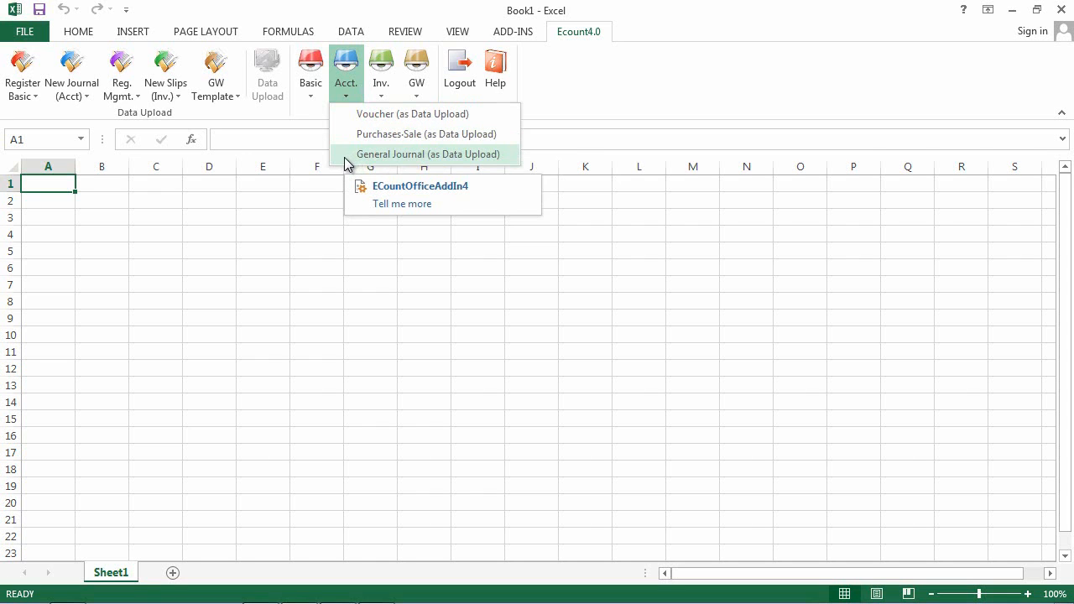
pyautogui.click(375, 84)
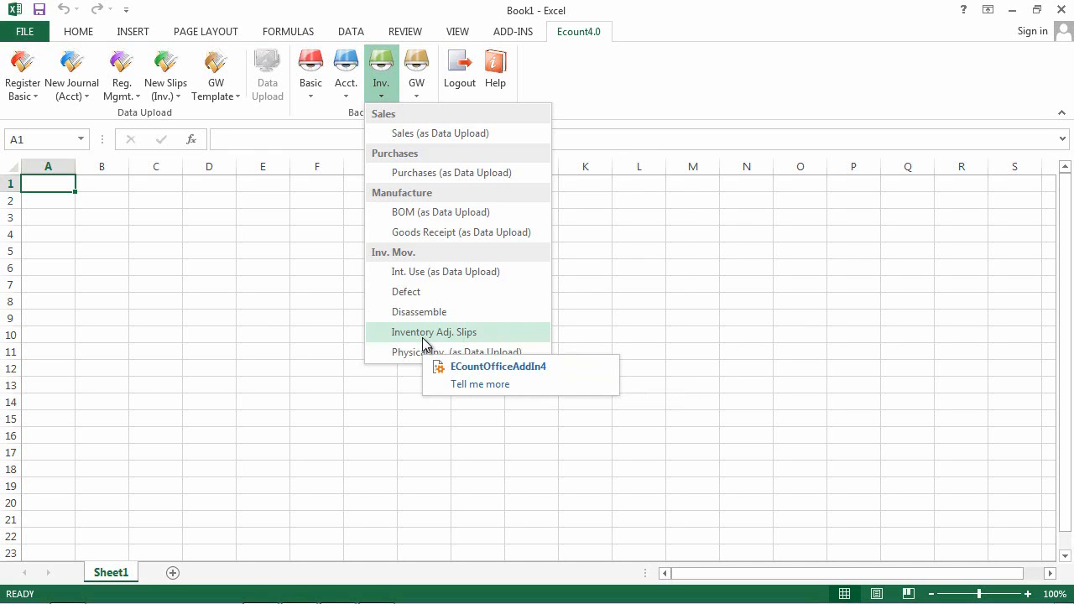
pyautogui.click(420, 93)
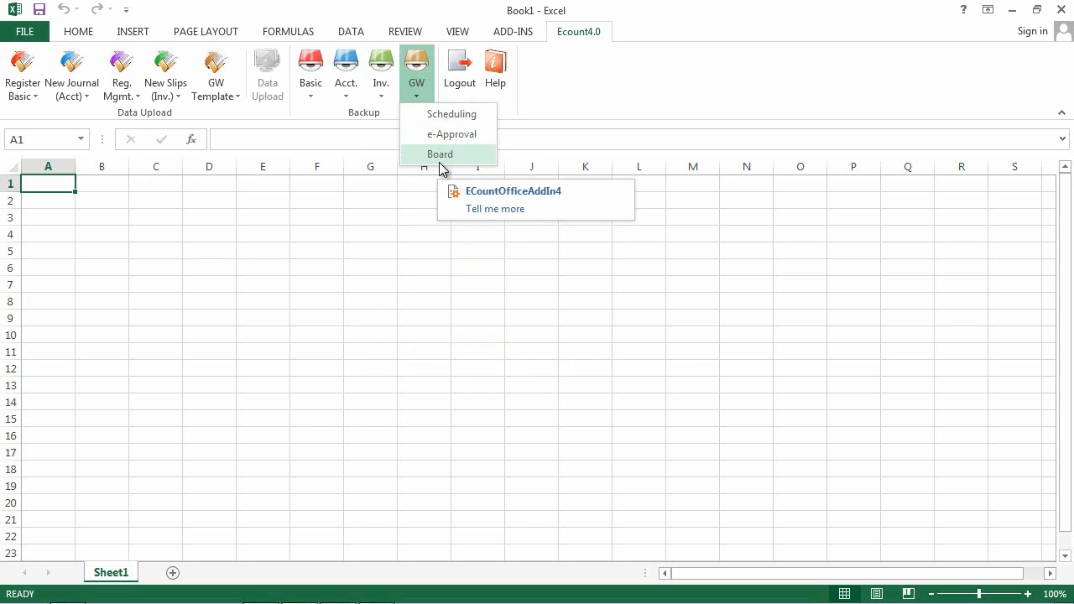
# - Look at the date range options of the accounting voucher backup, then cancel without searching
pyautogui.click(351, 87)
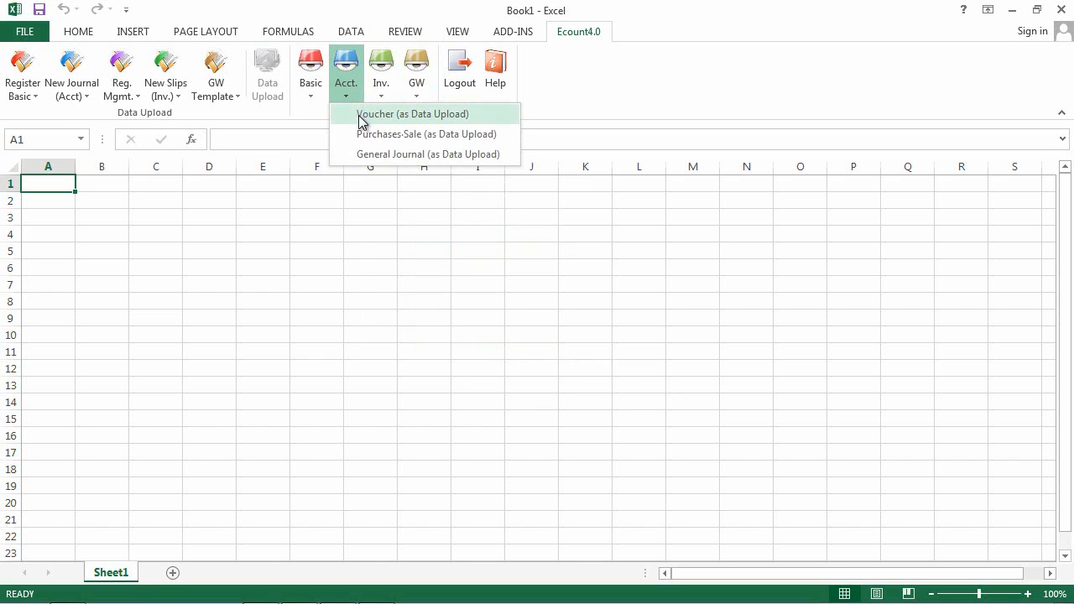
pyautogui.click(361, 117)
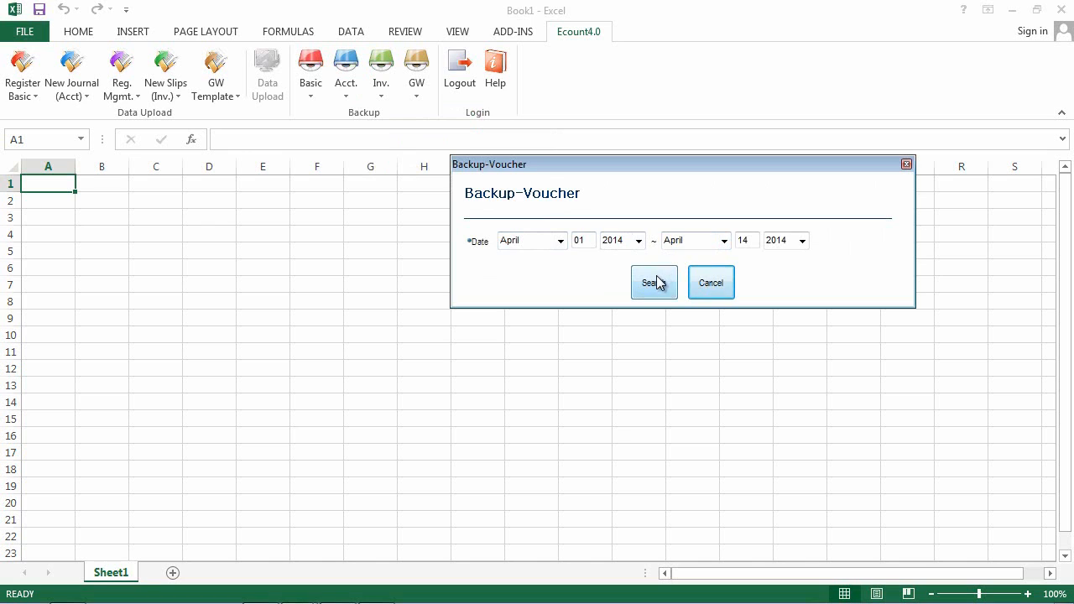
pyautogui.click(706, 286)
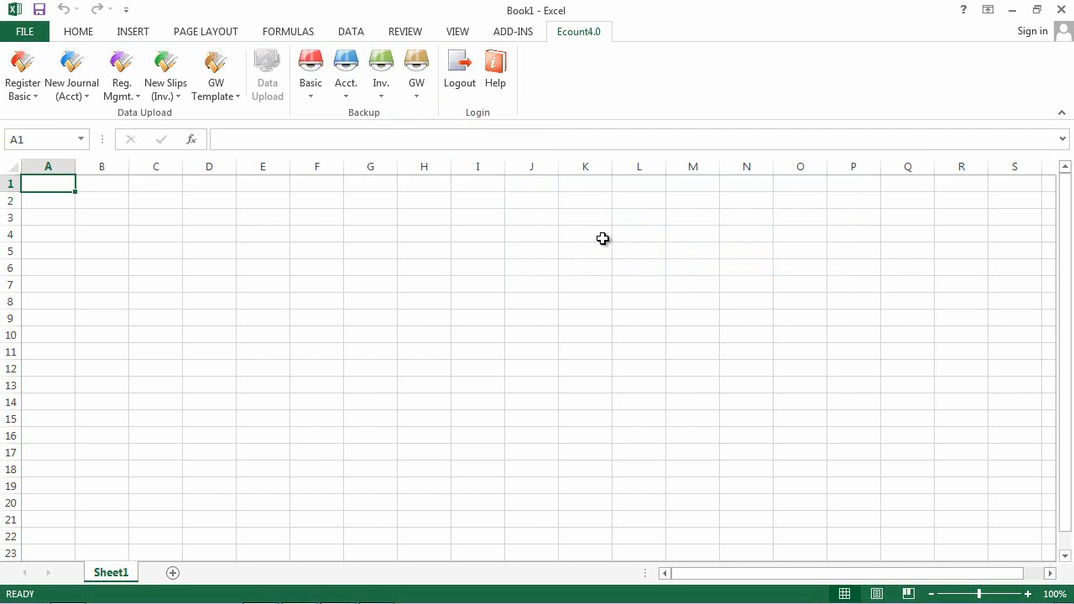
# - Review the basic registration templates and load the Reg. Cust. Vend. template into a new sheet
pyautogui.click(30, 100)
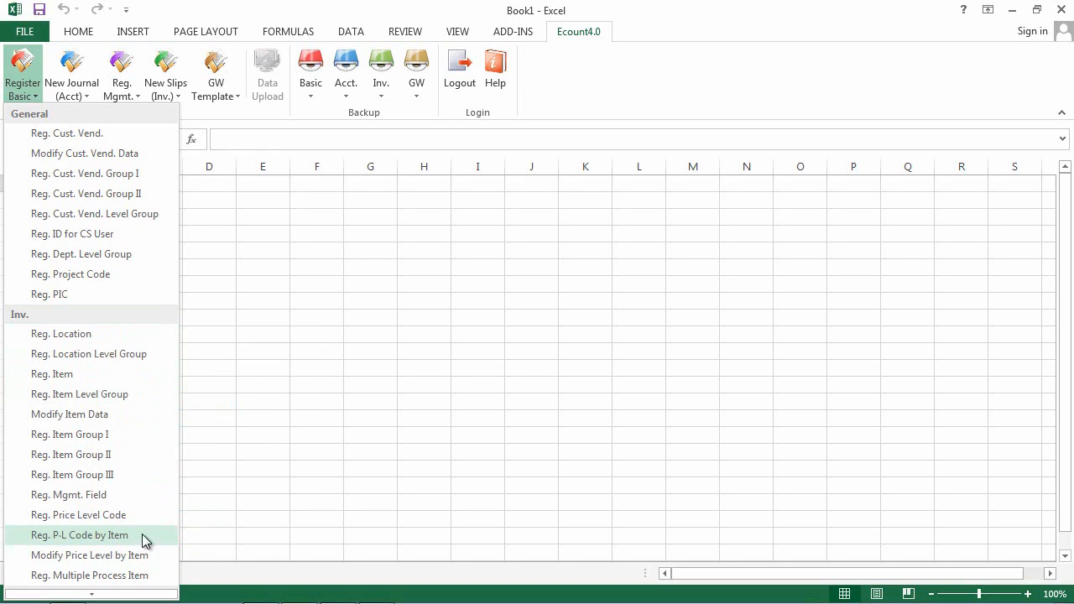
pyautogui.moveTo(93, 594)
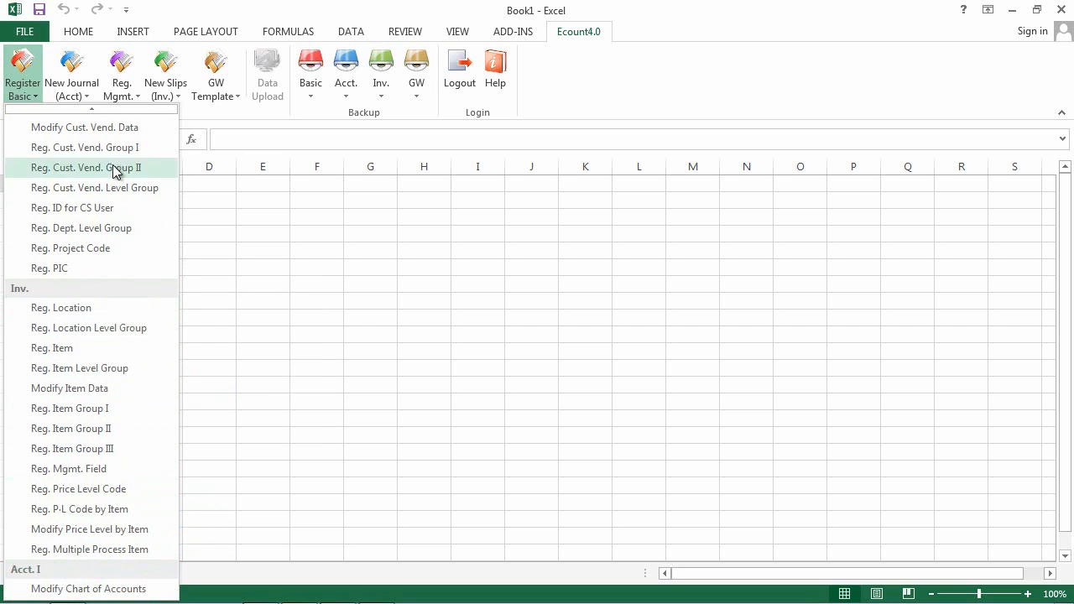
pyautogui.scroll(1, 117, 188)
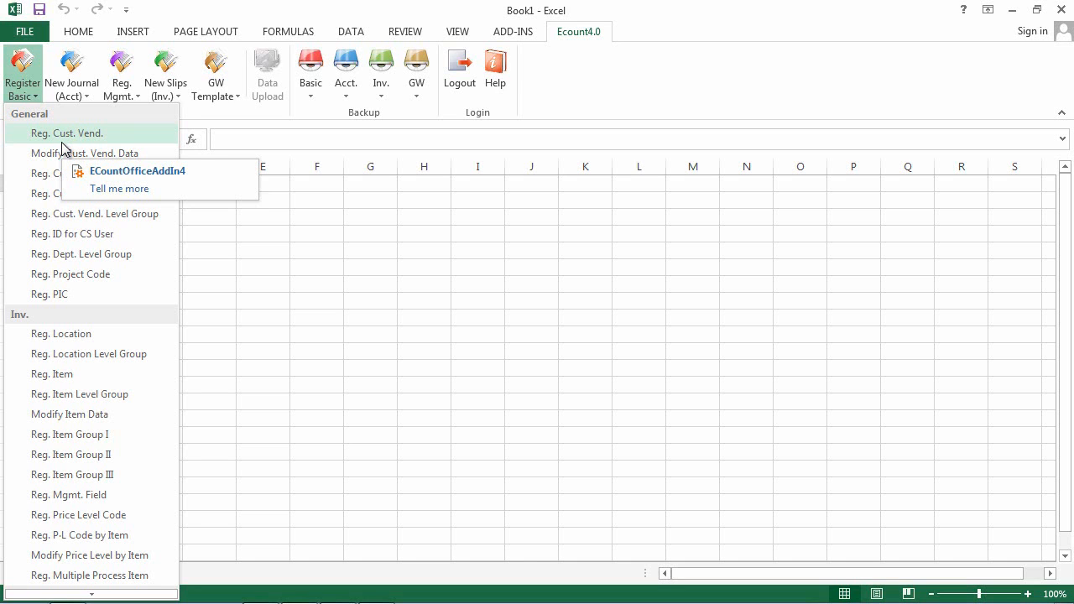
pyautogui.click(62, 139)
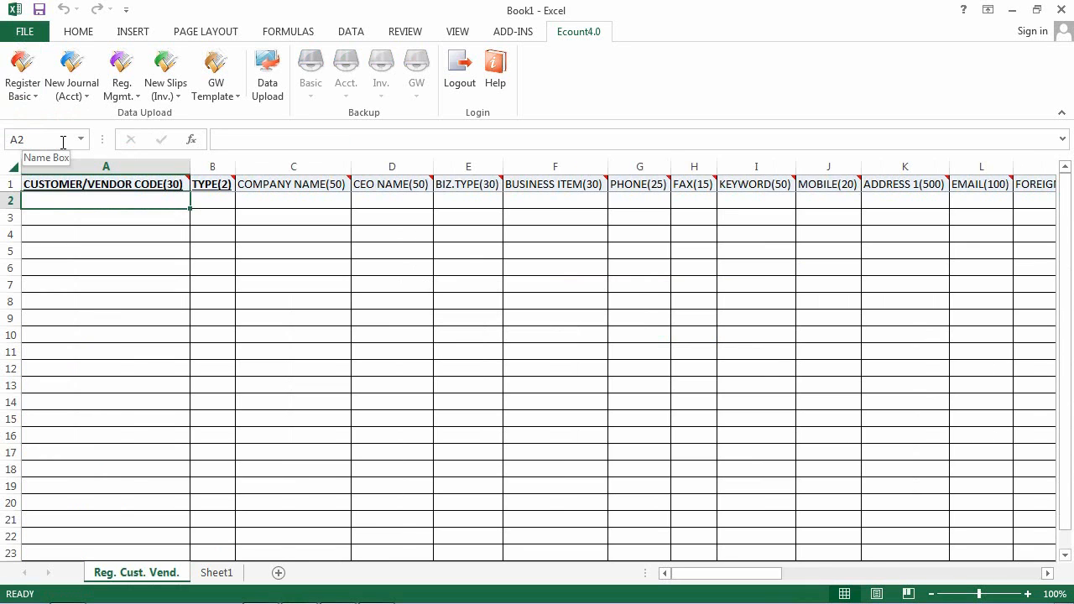
# - Load the existing customer and vendor records into a Modify Cust. Vend. Data sheet, searching without any filters
pyautogui.click(32, 98)
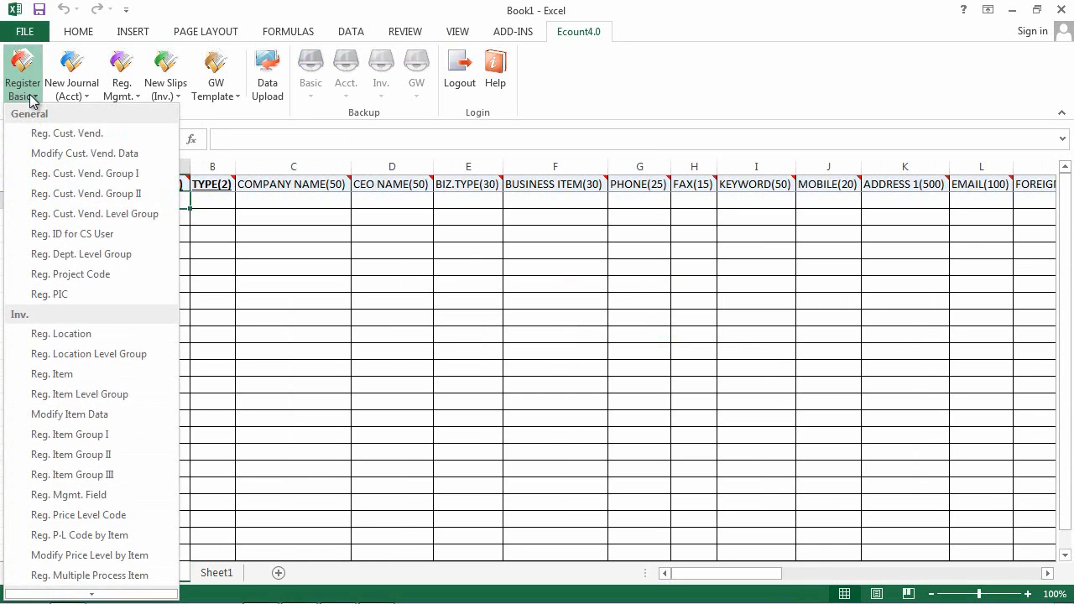
pyautogui.click(64, 157)
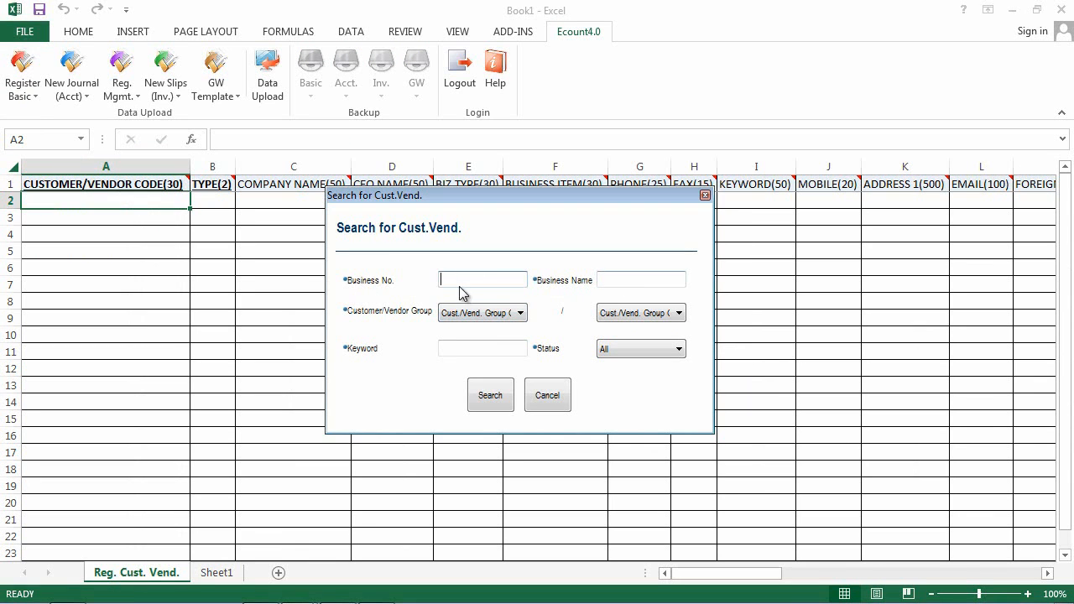
pyautogui.click(490, 399)
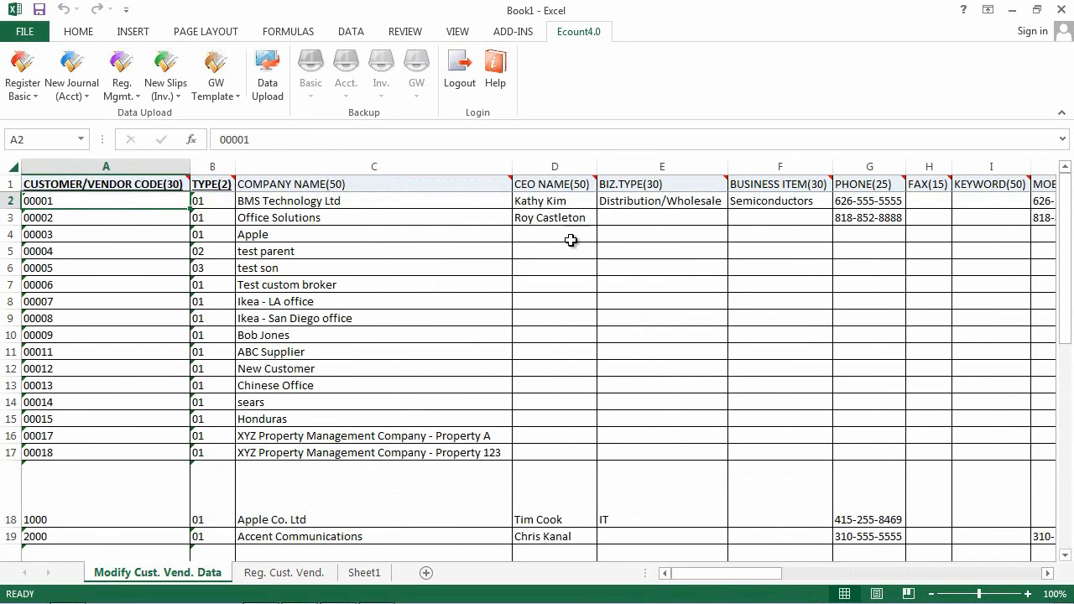
pyautogui.click(791, 216)
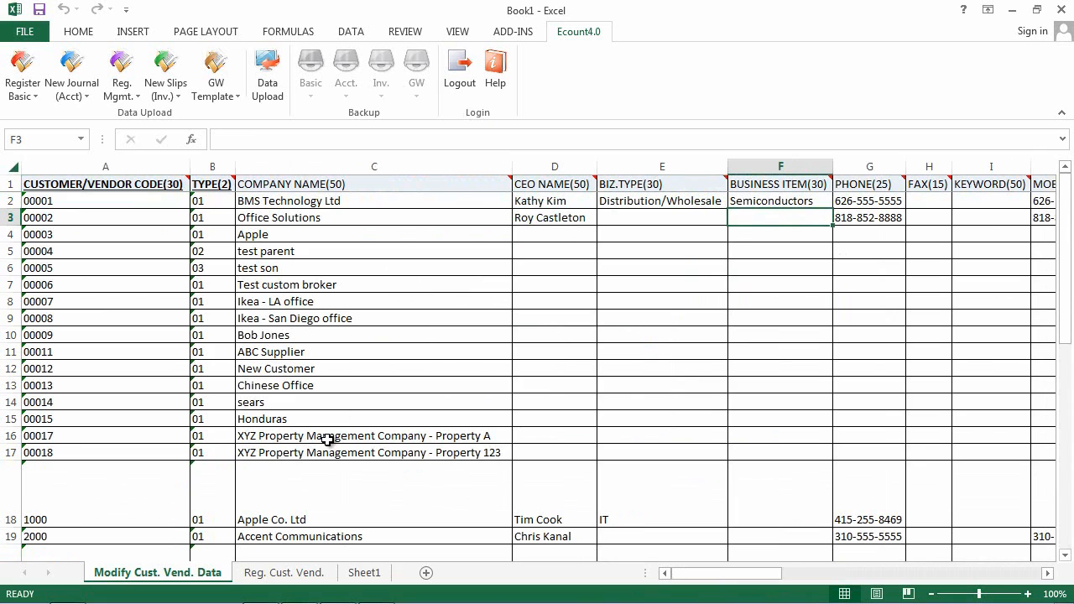
# - Enter New_Customer as the customer/vendor code in the first data row of the Reg. Cust. Vend. sheet
pyautogui.click(285, 574)
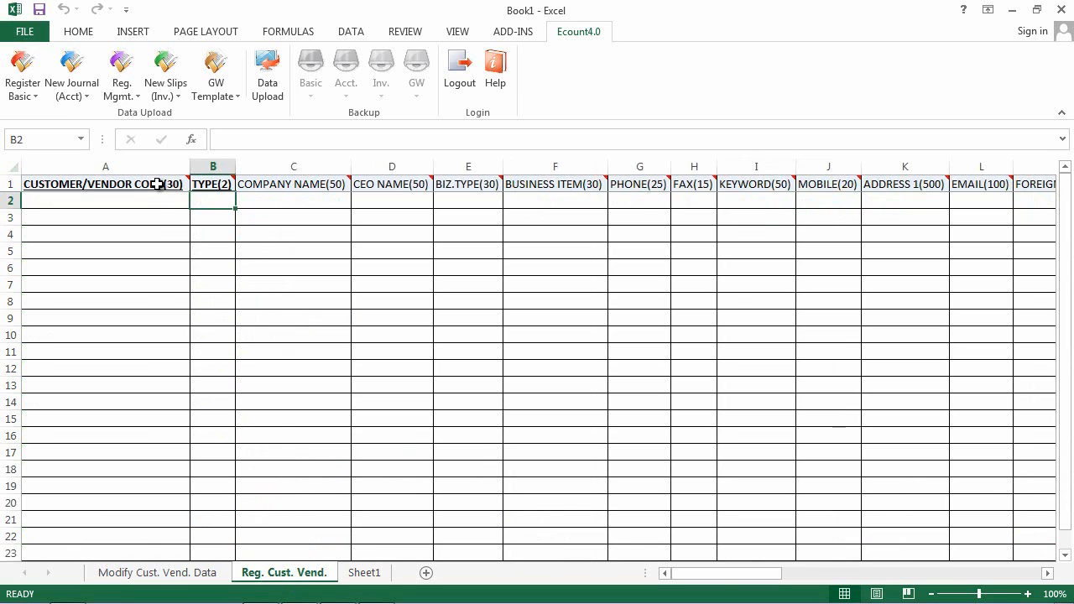
pyautogui.moveTo(158, 184)
pyautogui.moveTo(215, 186)
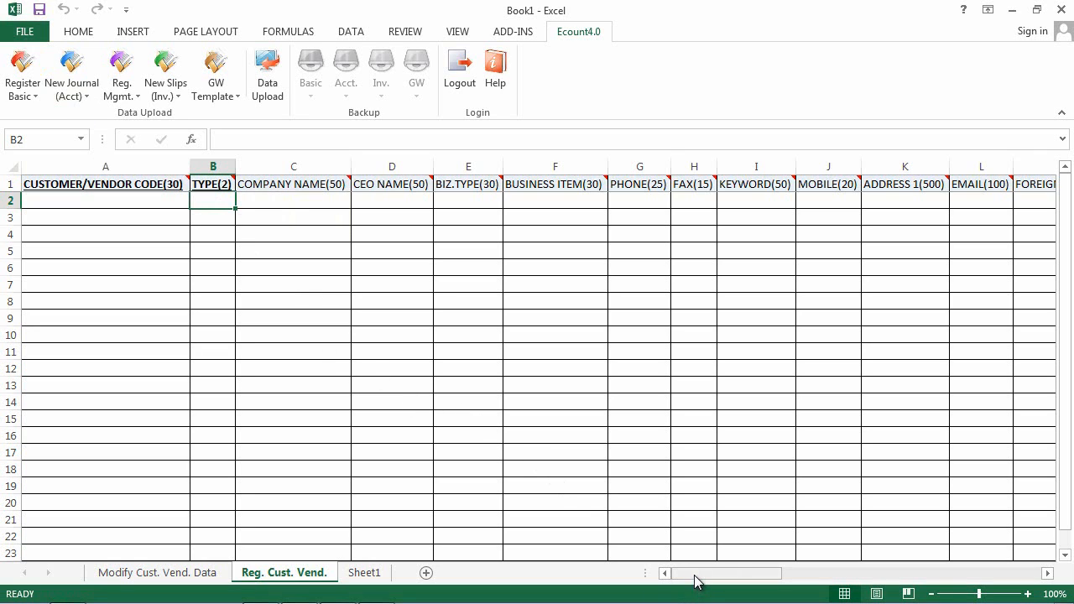
pyautogui.moveTo(695, 580)
pyautogui.mouseDown()
pyautogui.moveTo(714, 578)
pyautogui.moveTo(679, 575)
pyautogui.mouseUp()
pyautogui.click(143, 205)
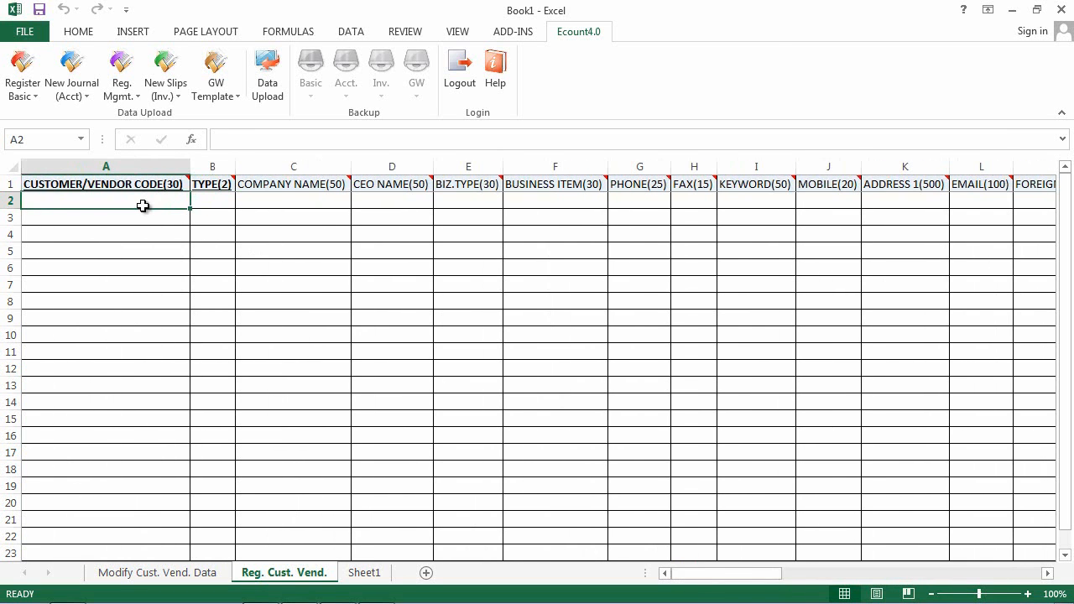
pyautogui.write('New c')
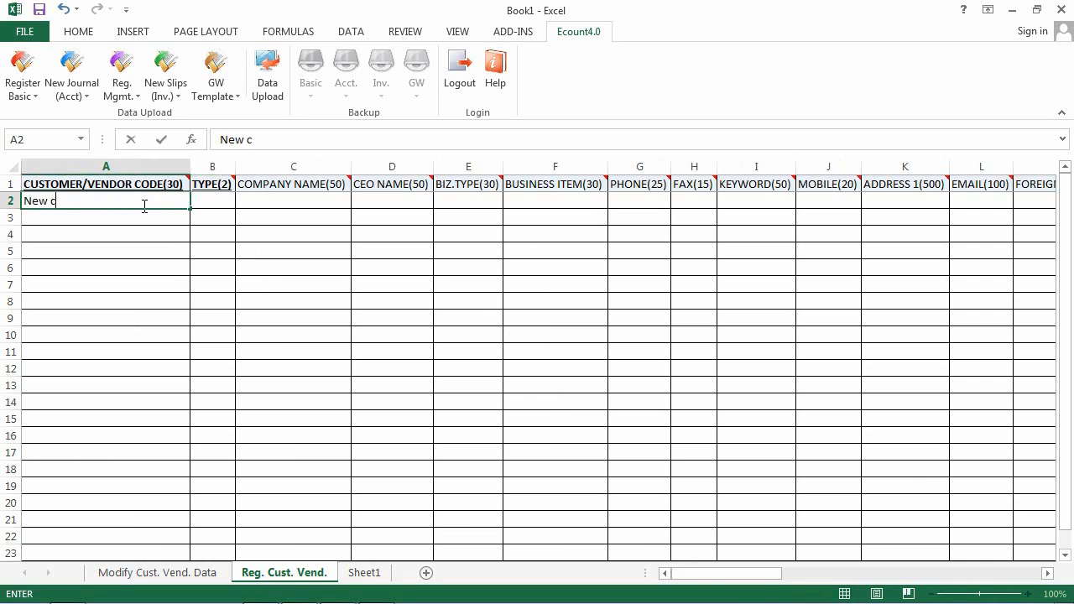
pyautogui.write('ustomer')
pyautogui.press('BackSpace')
pyautogui.press('BackSpace')
pyautogui.press('BackSpace')
pyautogui.press('BackSpace')
pyautogui.press('BackSpace')
pyautogui.press('BackSpace')
pyautogui.press('BackSpace')
pyautogui.write('_Custome')
pyautogui.press('Tab')
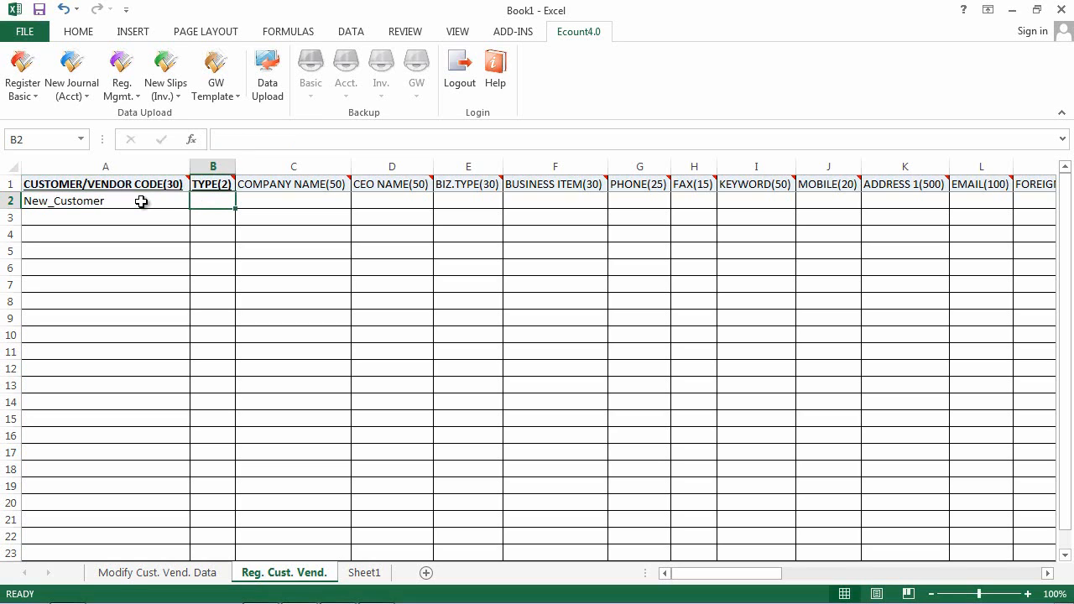
# - Set the new customer row's type to 01 and its company name to New Customer
pyautogui.write('01')
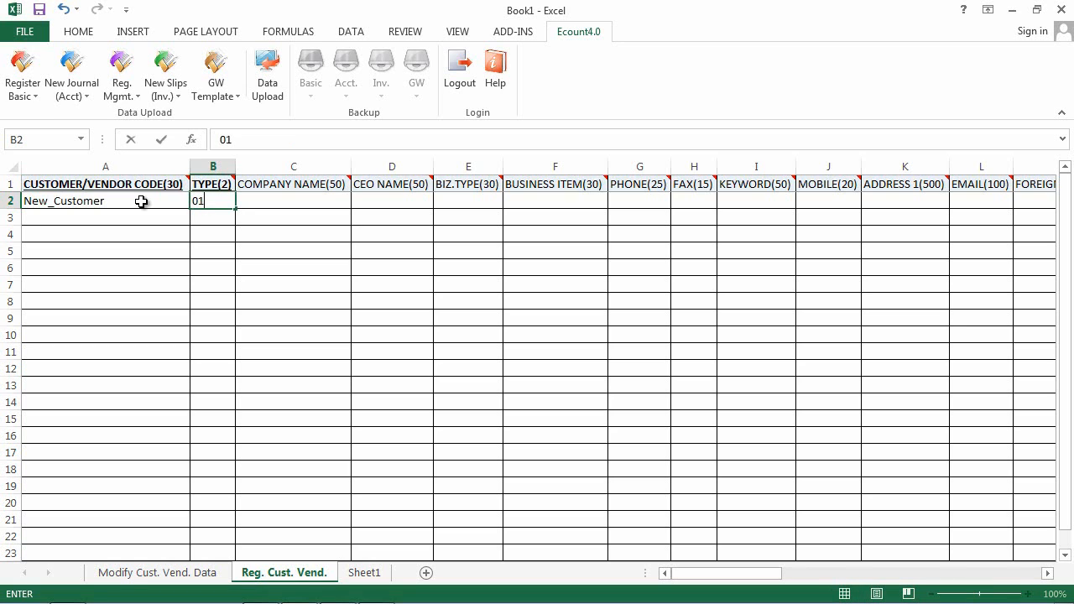
pyautogui.click(265, 199)
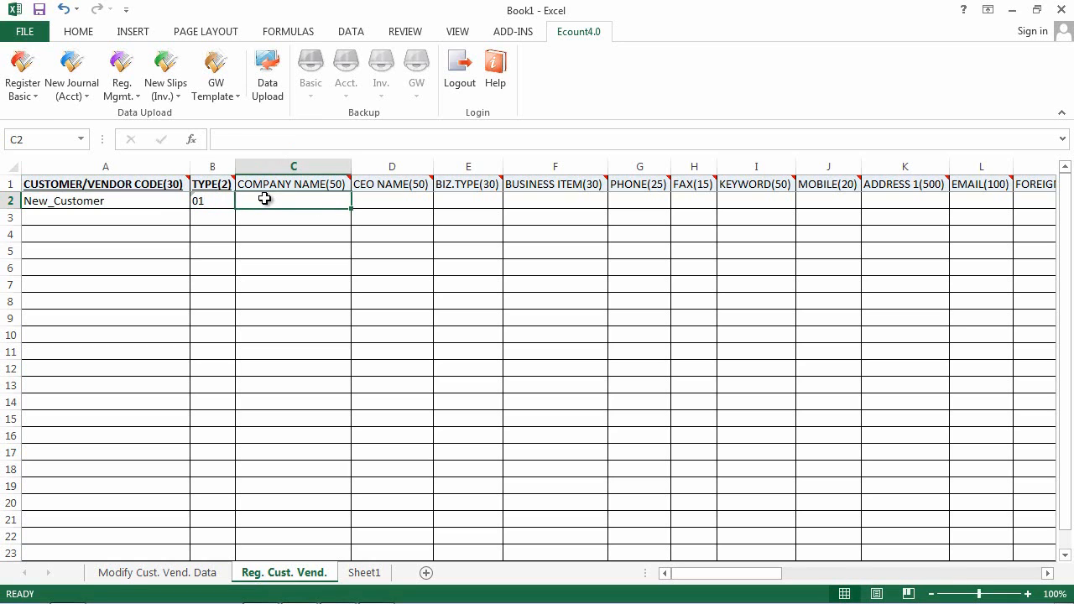
pyautogui.write('New')
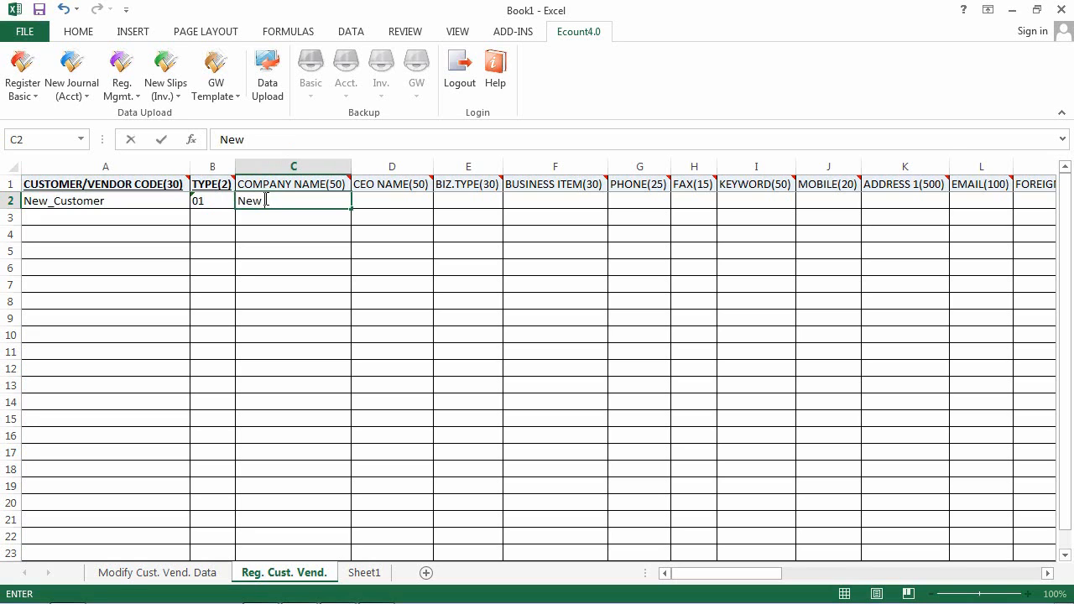
pyautogui.write(' Customer')
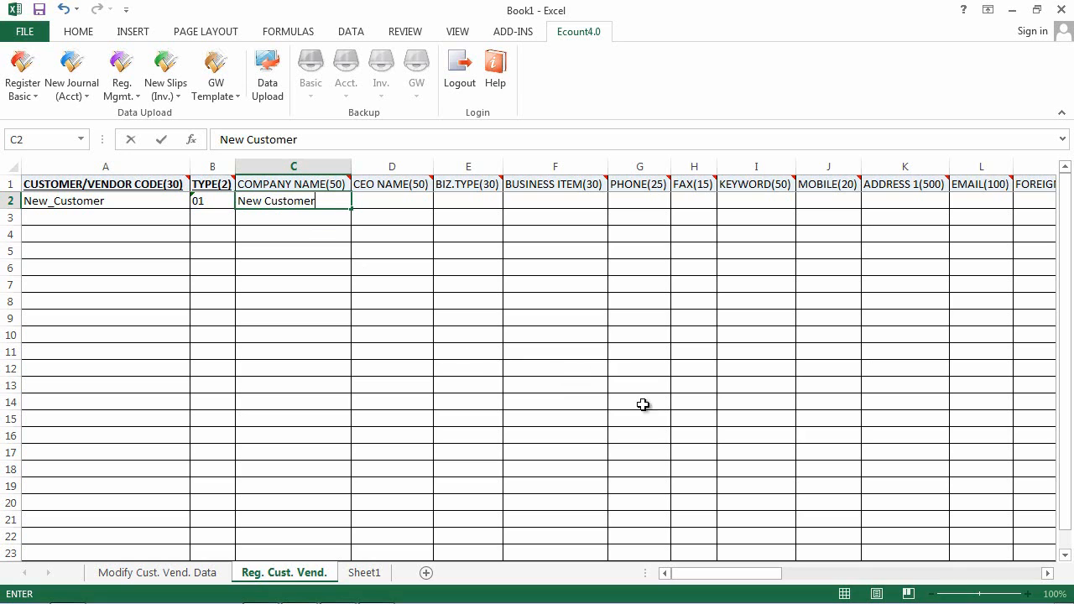
pyautogui.moveTo(711, 576); pyautogui.dragTo(712, 576)
pyautogui.click(565, 213)
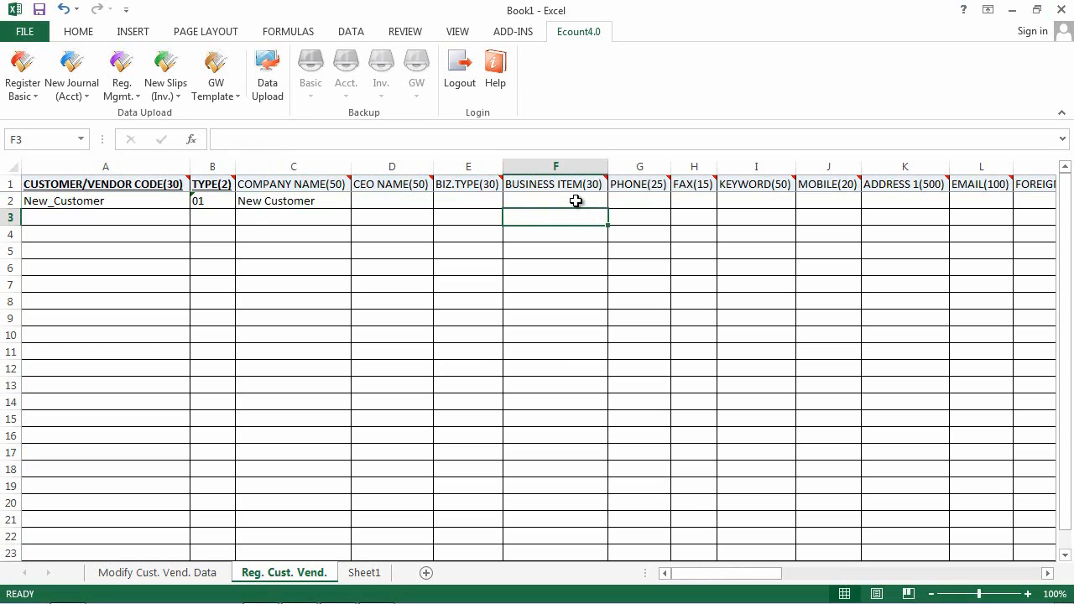
# - Upload the new customer row to Ecount and move the results window down to uncover the Results column
pyautogui.click(267, 101)
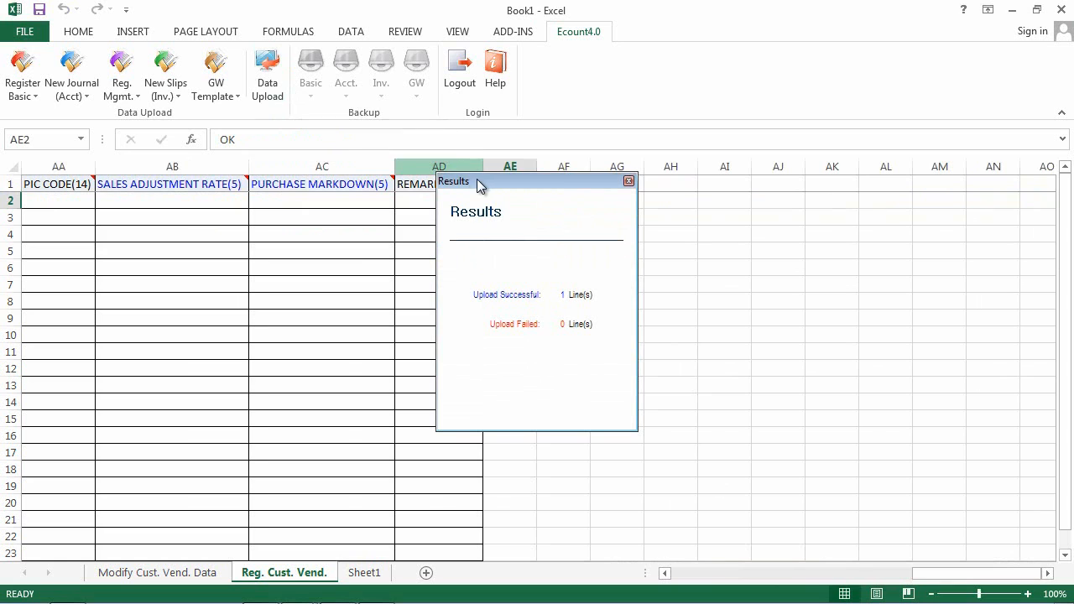
pyautogui.moveTo(487, 184); pyautogui.dragTo(487, 214)
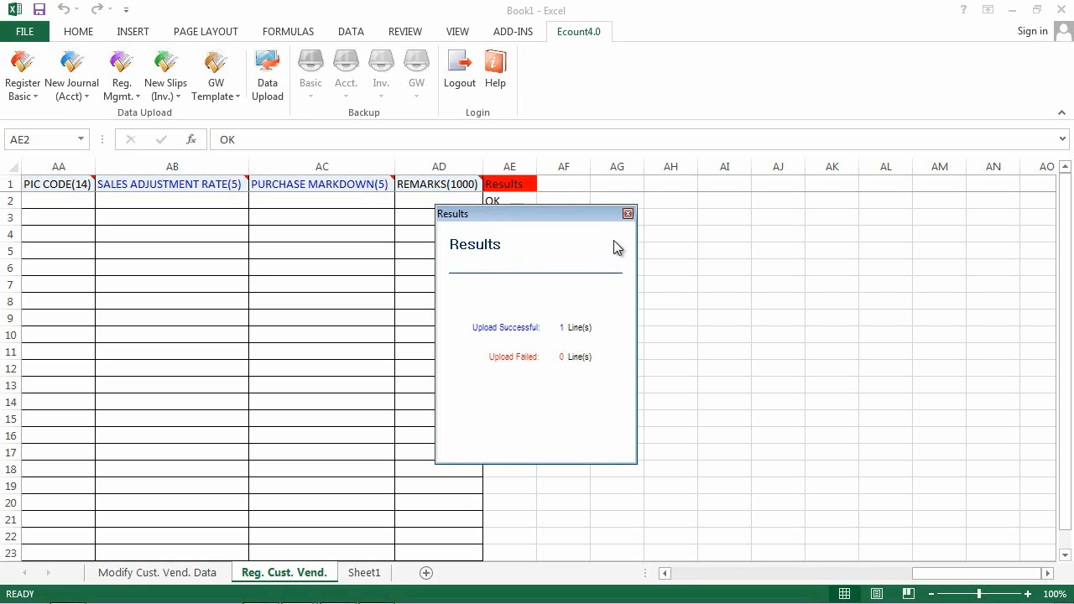
# - Close the upload results and enter New_Customer1 as the customer/vendor code in row 3
pyautogui.click(628, 214)
pyautogui.click(554, 204)
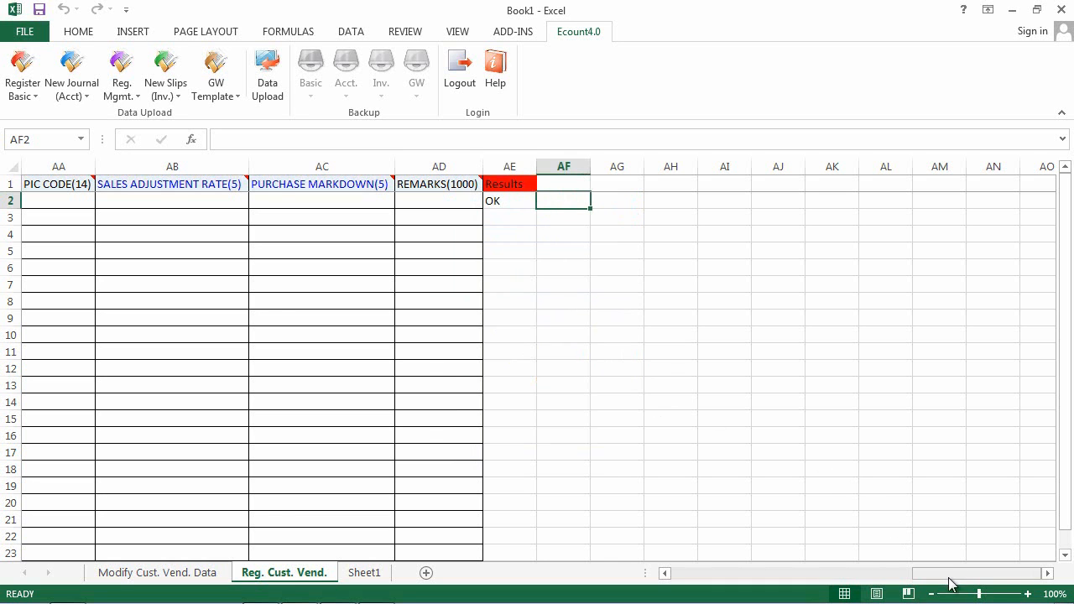
pyautogui.moveTo(949, 579); pyautogui.dragTo(678, 590)
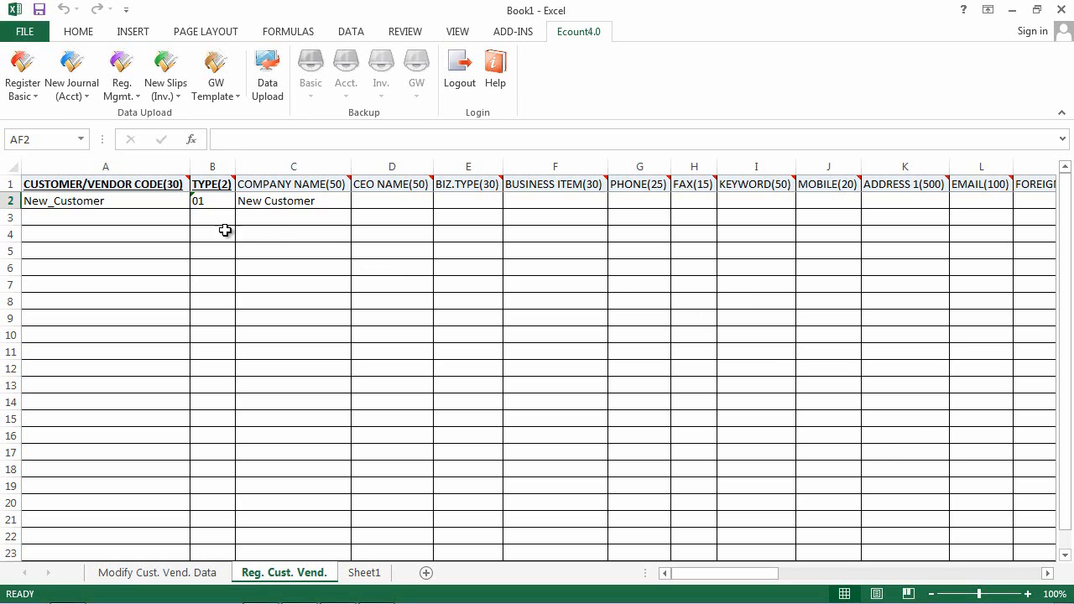
pyautogui.click(171, 220)
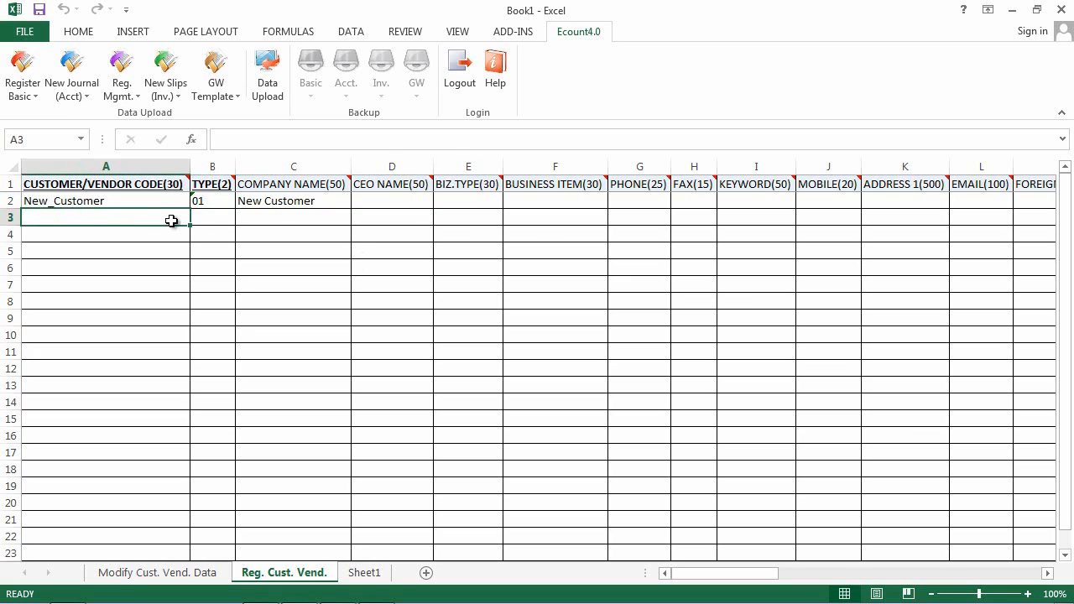
pyautogui.write('New')
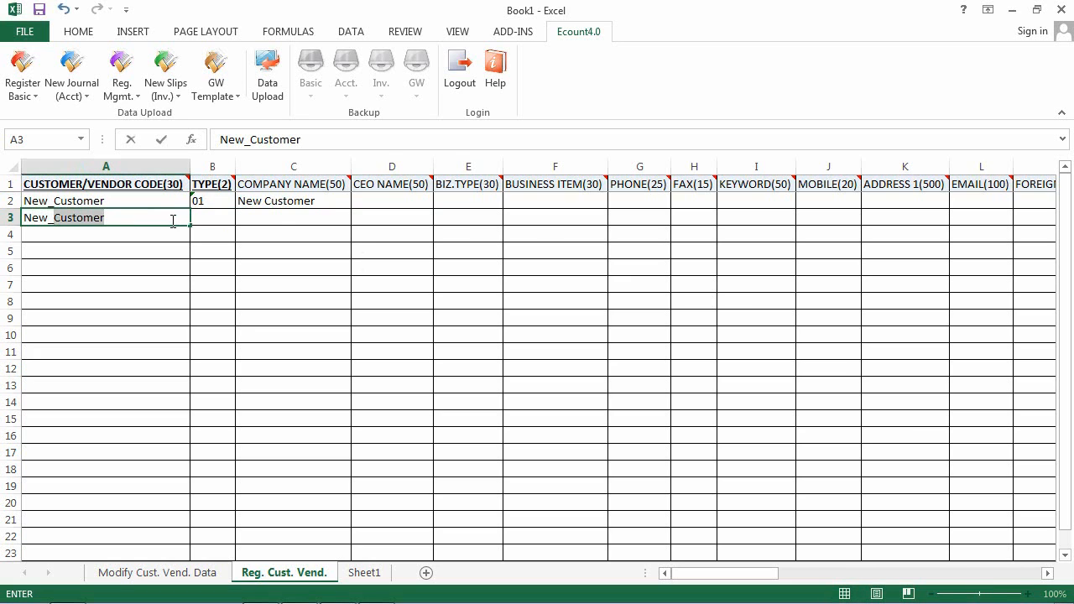
pyautogui.write('_Customer1')
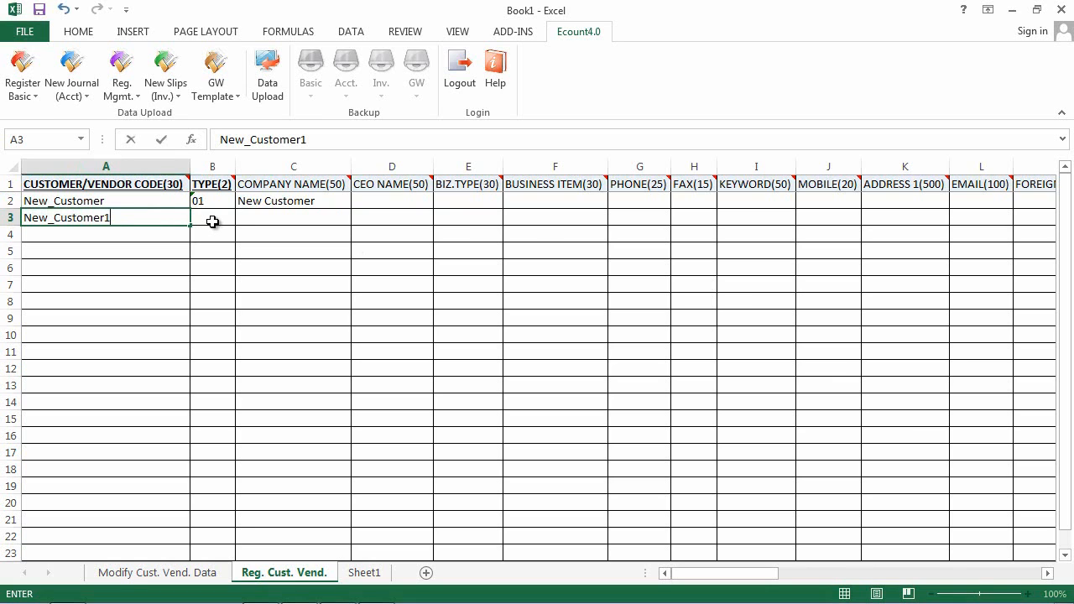
# - Set the New_Customer1 row's type to 01 and its company name to New Business
pyautogui.click(213, 221)
pyautogui.write('01')
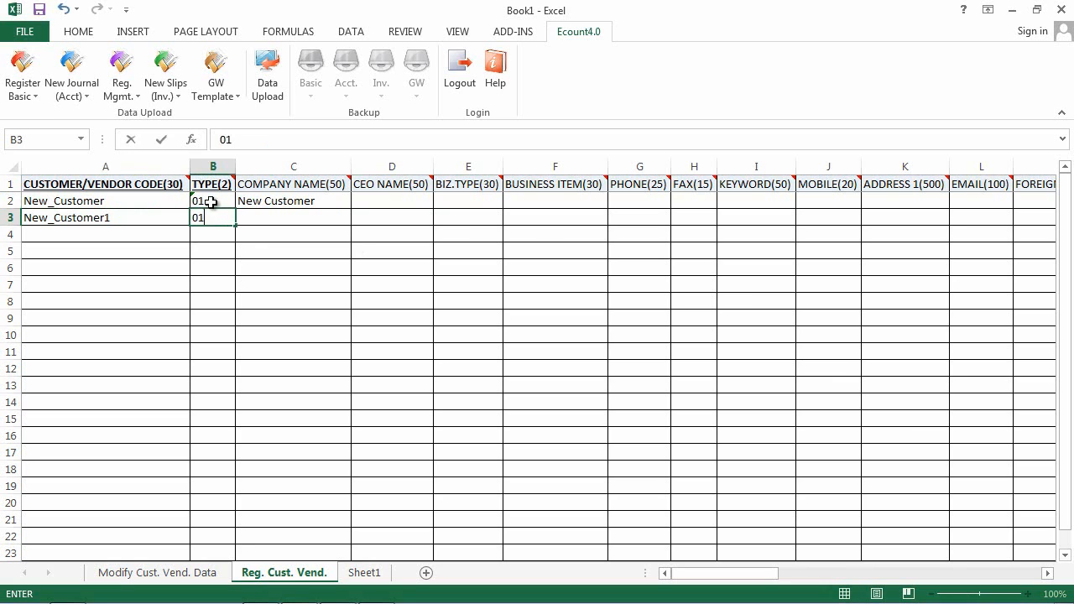
pyautogui.click(254, 217)
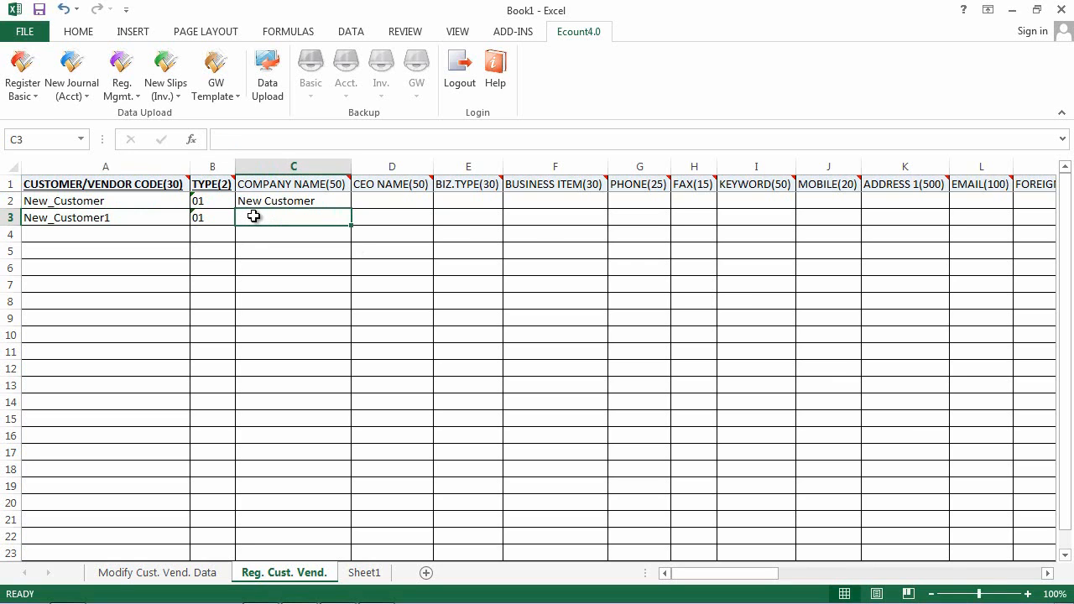
pyautogui.write('New Business')
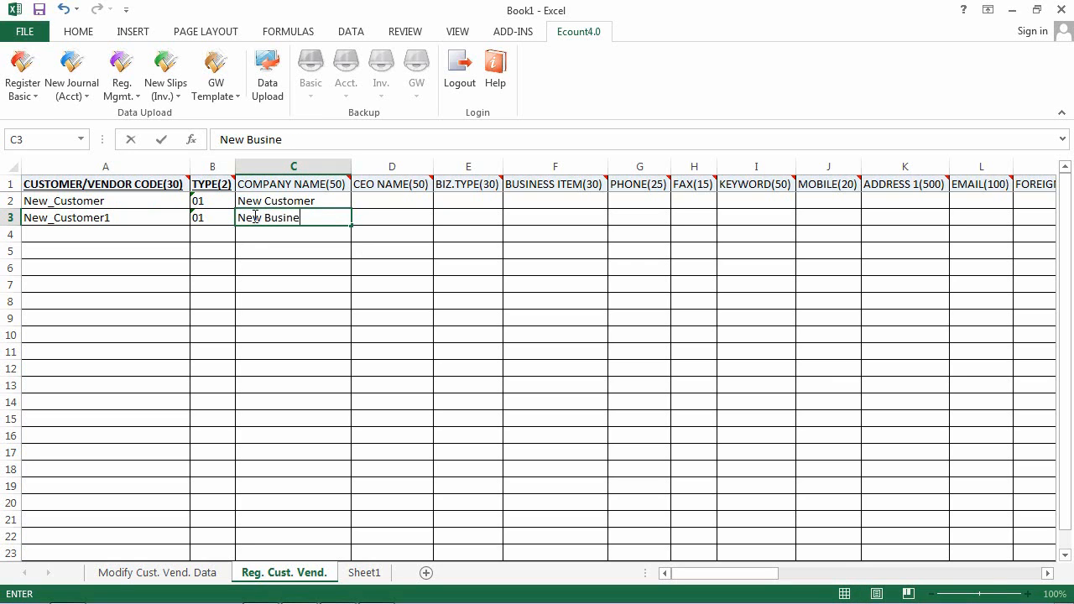
# - Upload the New_Customer1 row to Ecount and close the results window
pyautogui.click(281, 102)
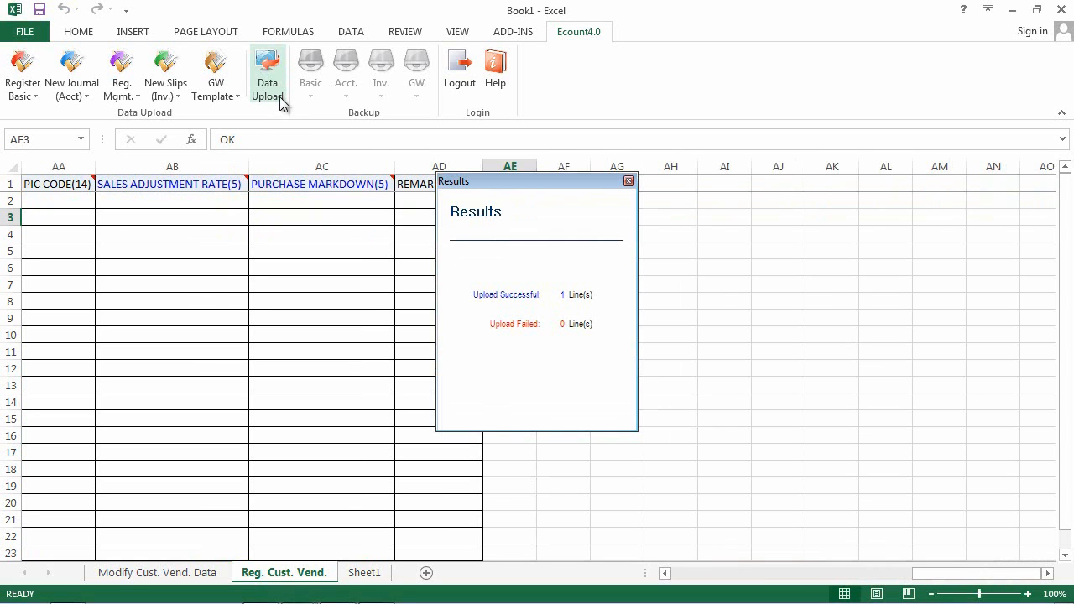
pyautogui.click(629, 181)
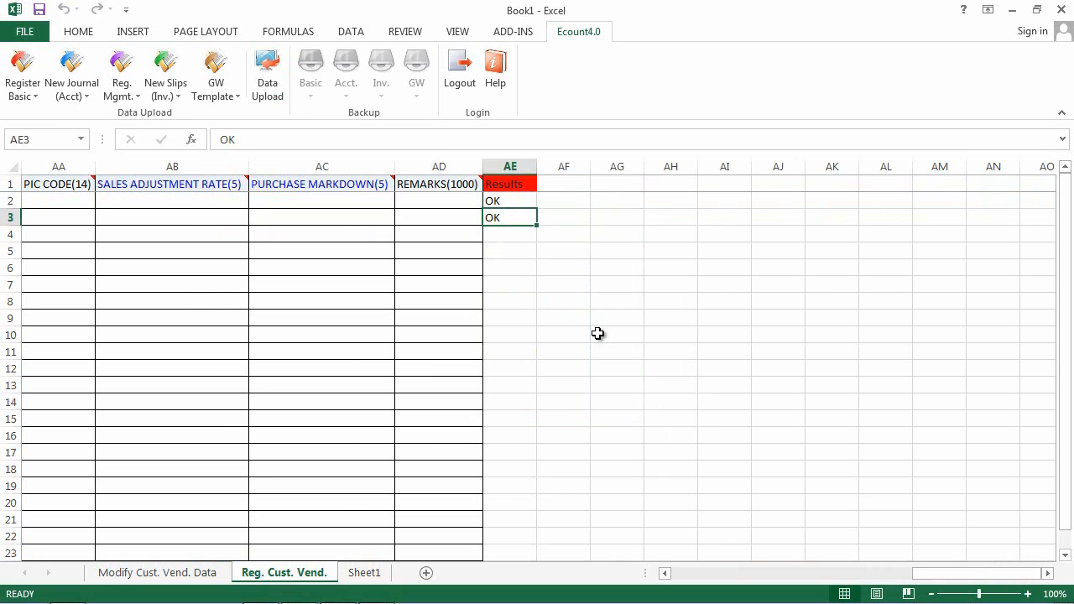
pyautogui.moveTo(923, 575); pyautogui.dragTo(621, 573)
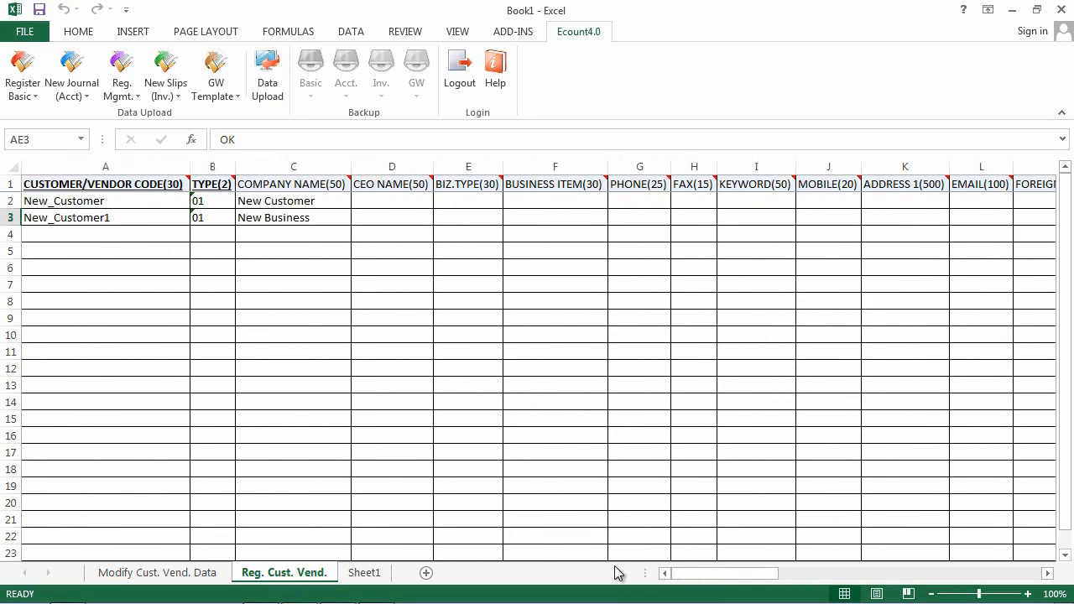
# - Enter Text Customer as the customer/vendor code in row 4
pyautogui.click(156, 242)
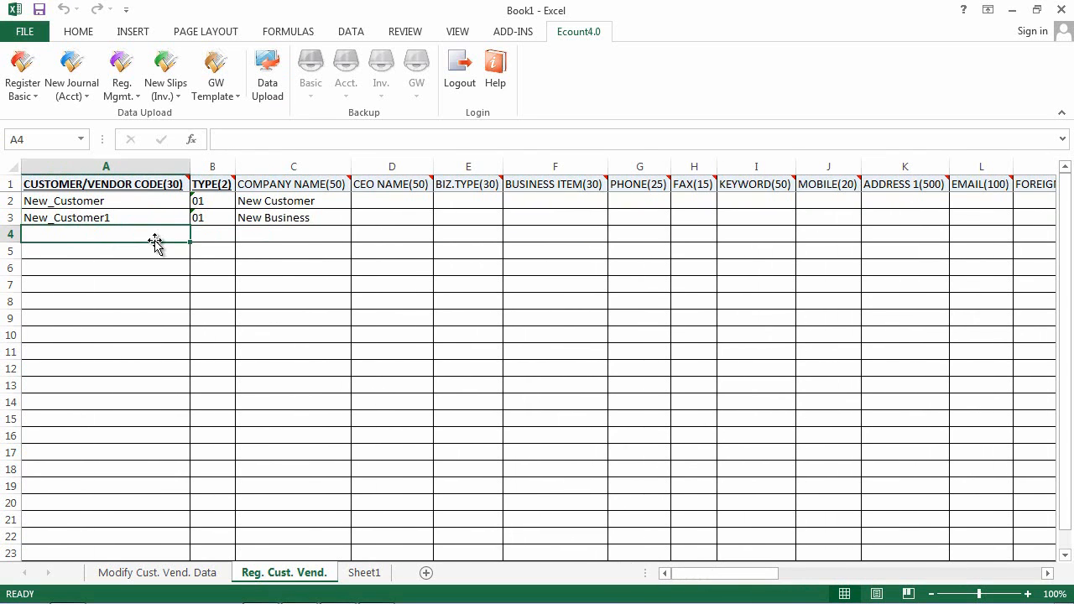
pyautogui.write('Text')
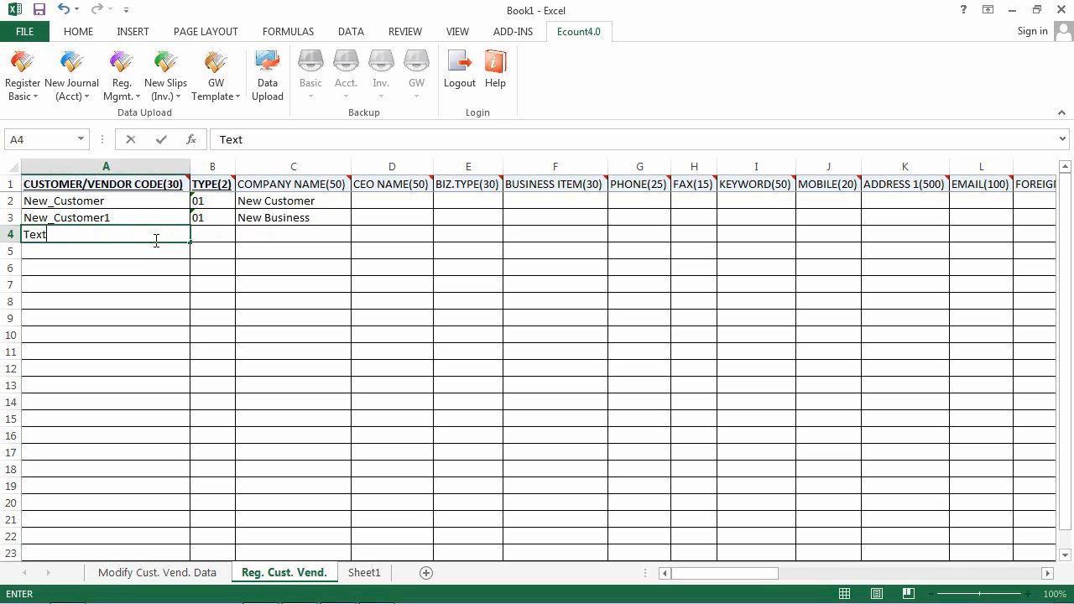
pyautogui.write(' Cusom')
pyautogui.press('BackSpace')
pyautogui.press('BackSpace')
pyautogui.write('tomer')
pyautogui.click(205, 235)
pyautogui.write('01')
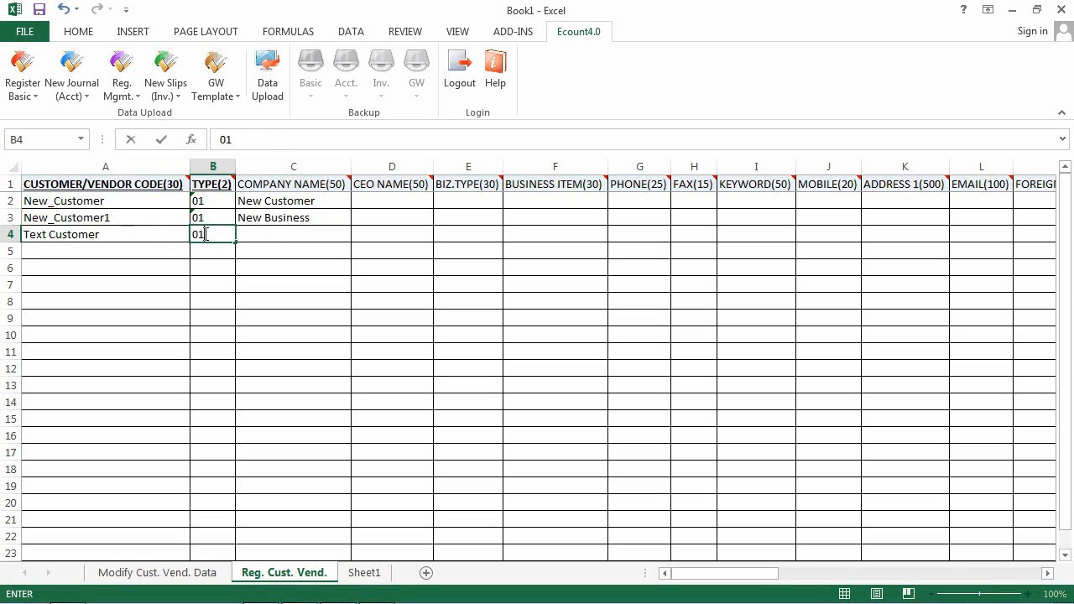
pyautogui.press('BackSpace')
pyautogui.press('BackSpace')
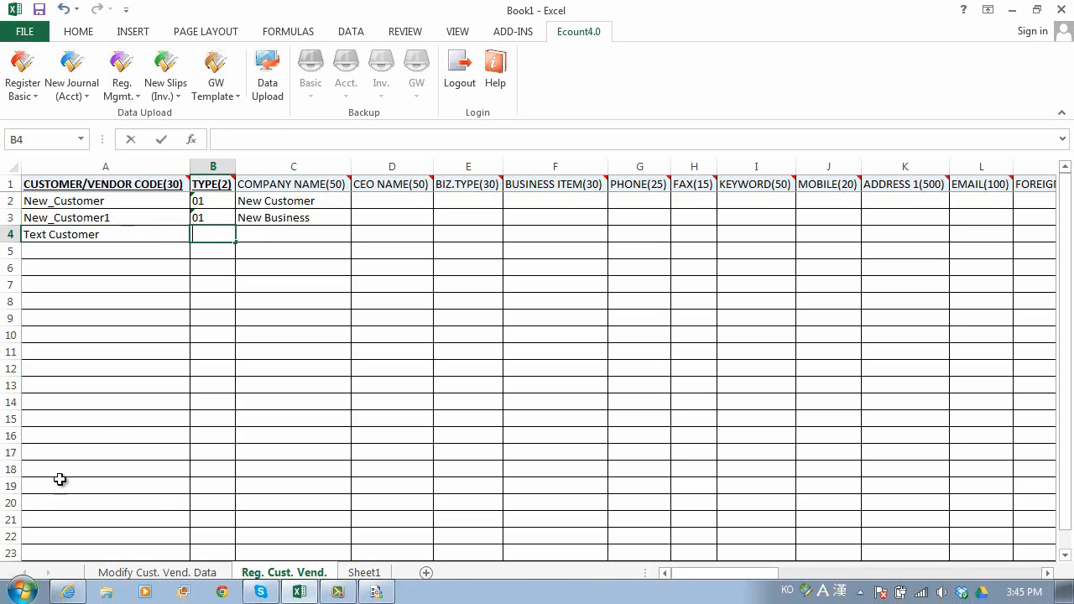
# - Try to upload the Text Customer row to Ecount with its type left blank, and close the results window
pyautogui.click(272, 87)
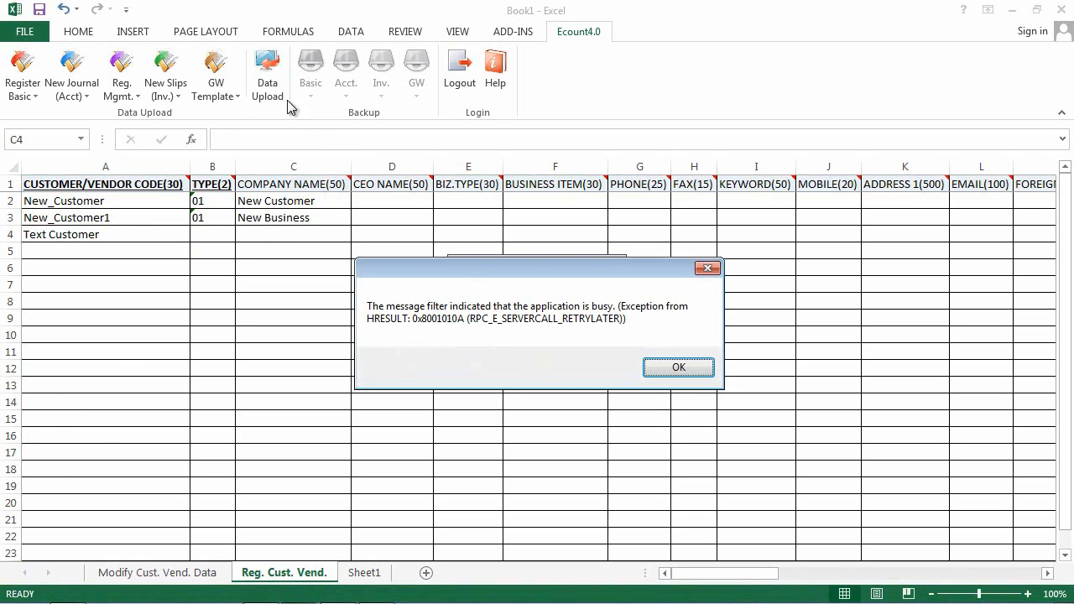
pyautogui.click(674, 367)
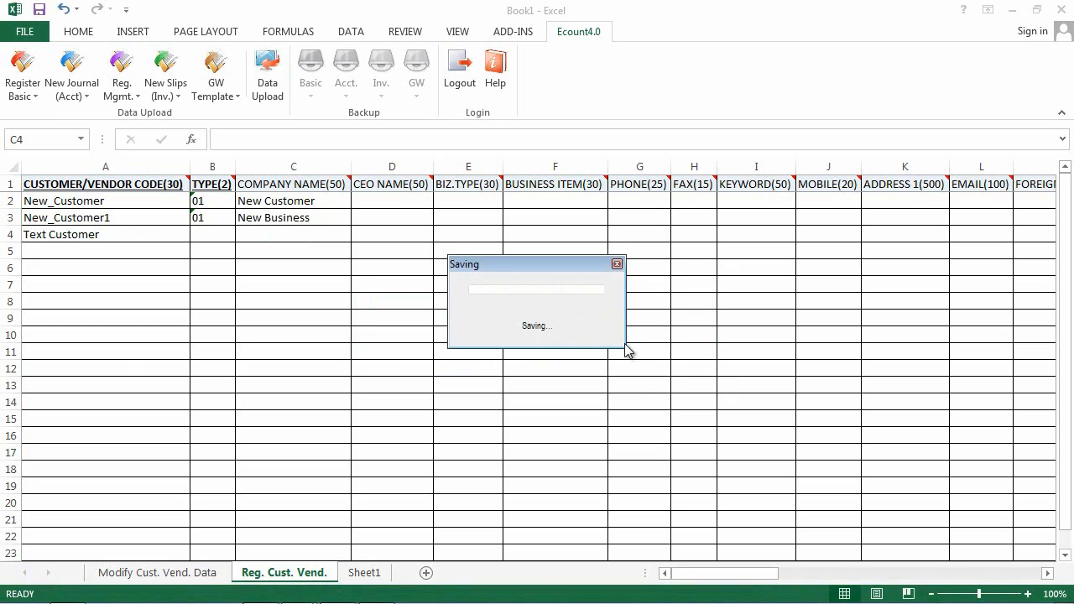
pyautogui.click(617, 265)
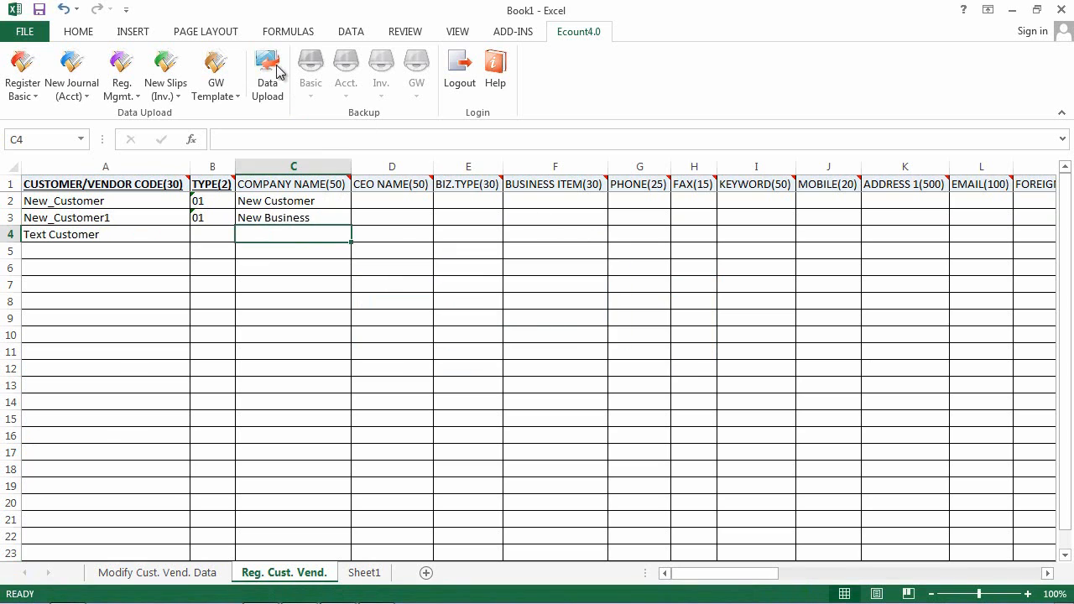
pyautogui.click(268, 72)
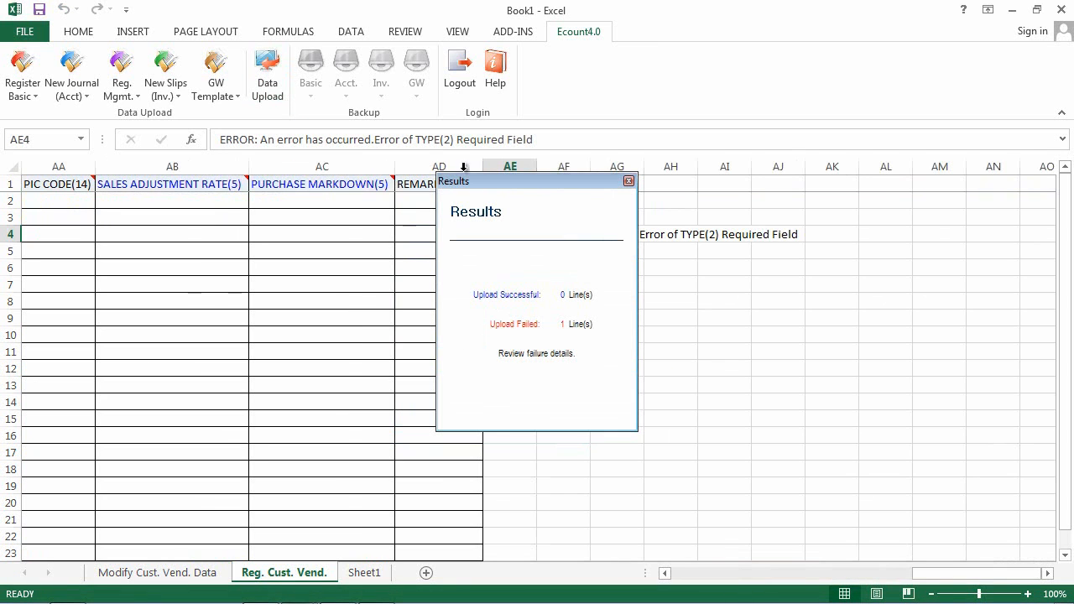
pyautogui.click(629, 182)
pyautogui.click(554, 266)
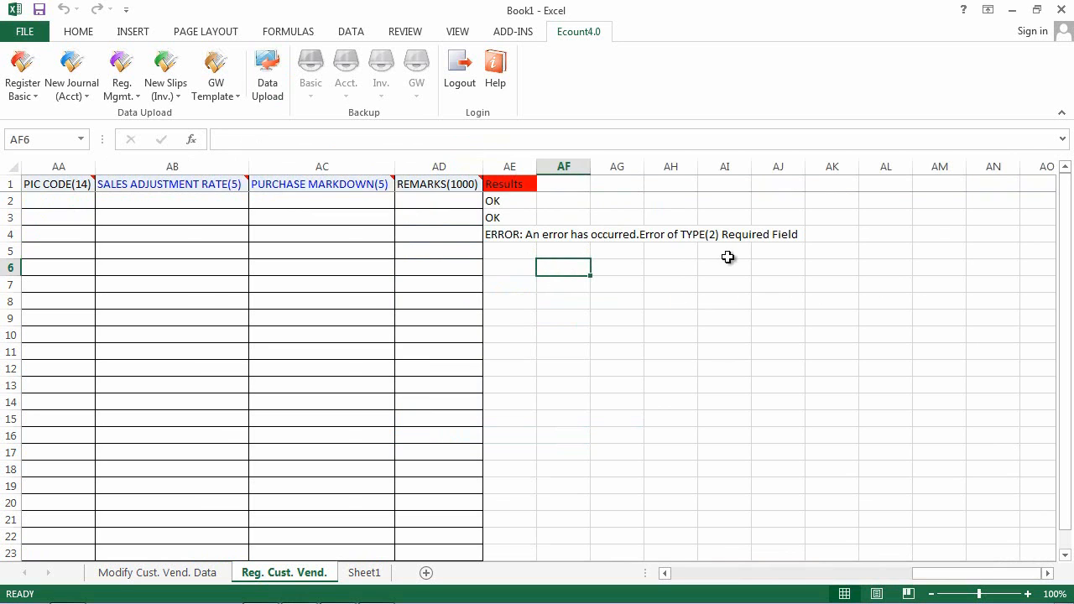
# - Set the Text Customer row's type to 01, try to upload the row and close the results window
pyautogui.moveTo(926, 574); pyautogui.dragTo(667, 579)
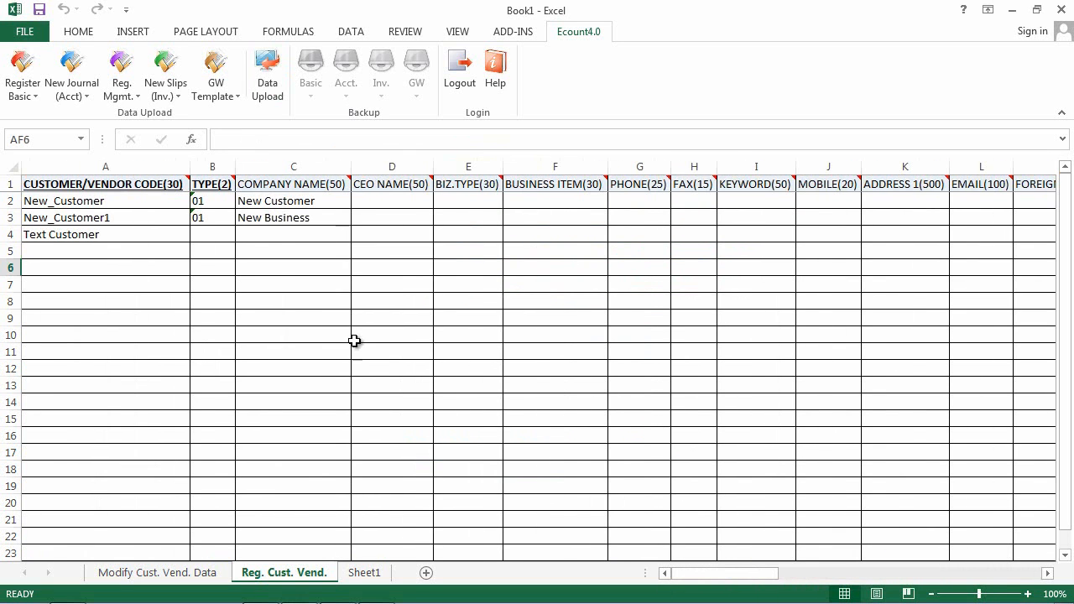
pyautogui.click(223, 239)
pyautogui.write('01')
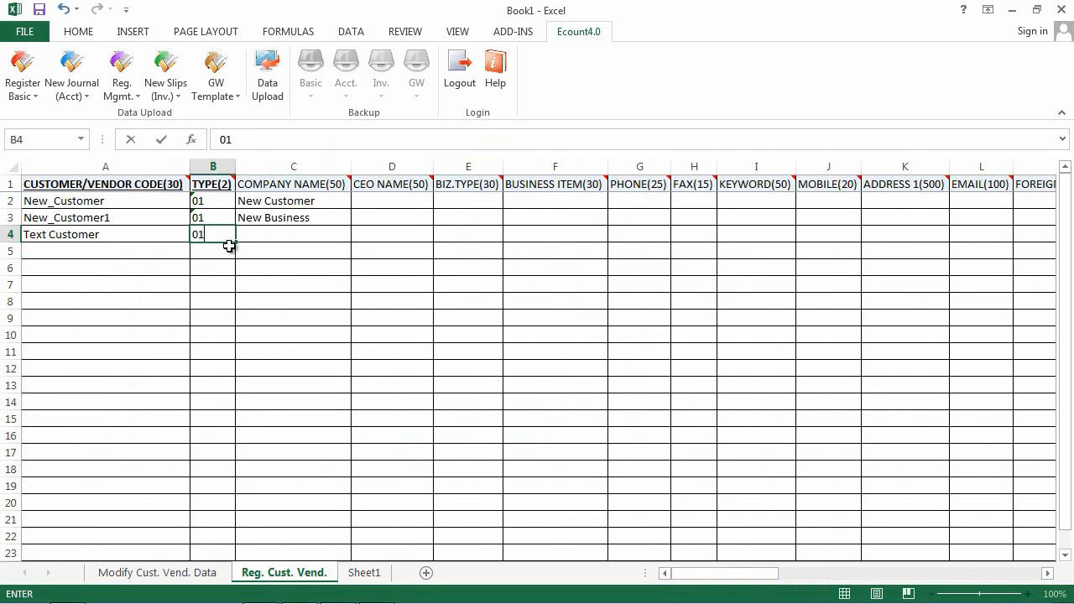
pyautogui.click(266, 76)
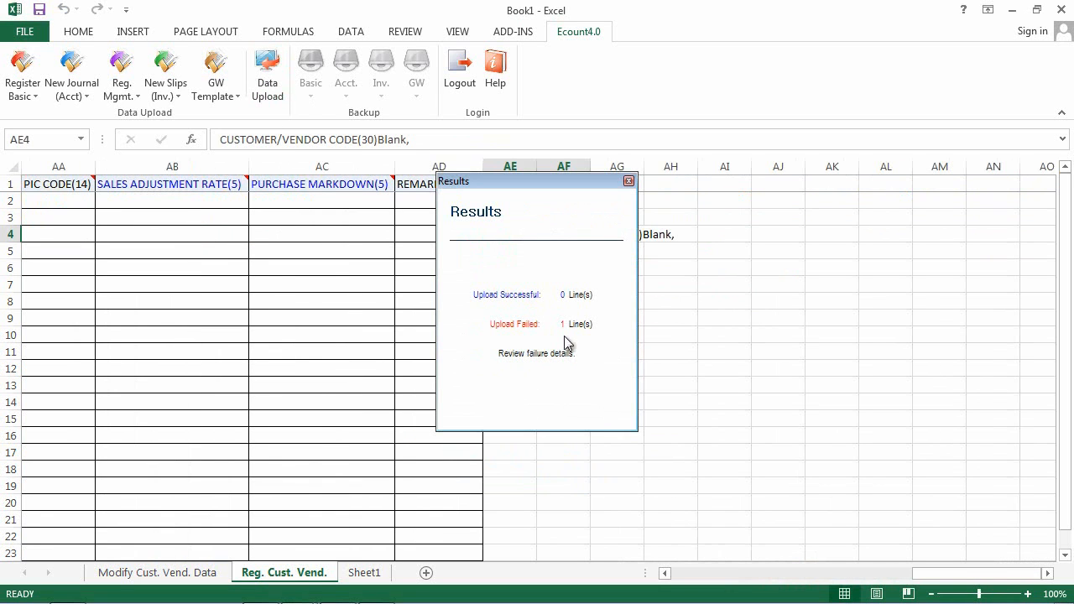
pyautogui.click(629, 180)
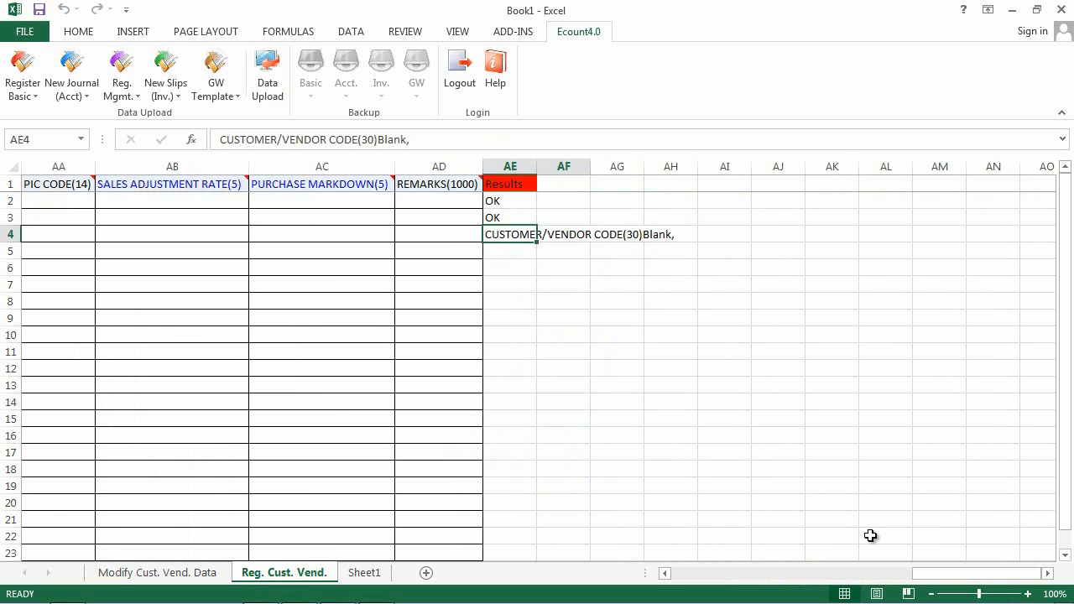
# - Replace the space in row 4's customer/vendor code with an underscore, making it Text_Customer
pyautogui.moveTo(935, 576); pyautogui.dragTo(643, 579)
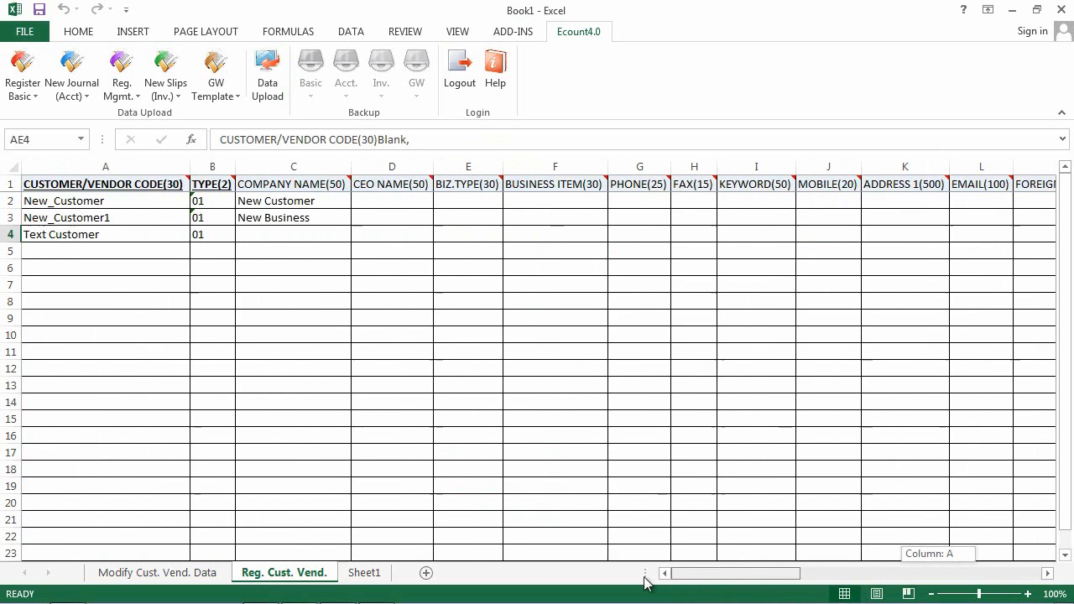
pyautogui.click(127, 237)
pyautogui.doubleClick(50, 235)
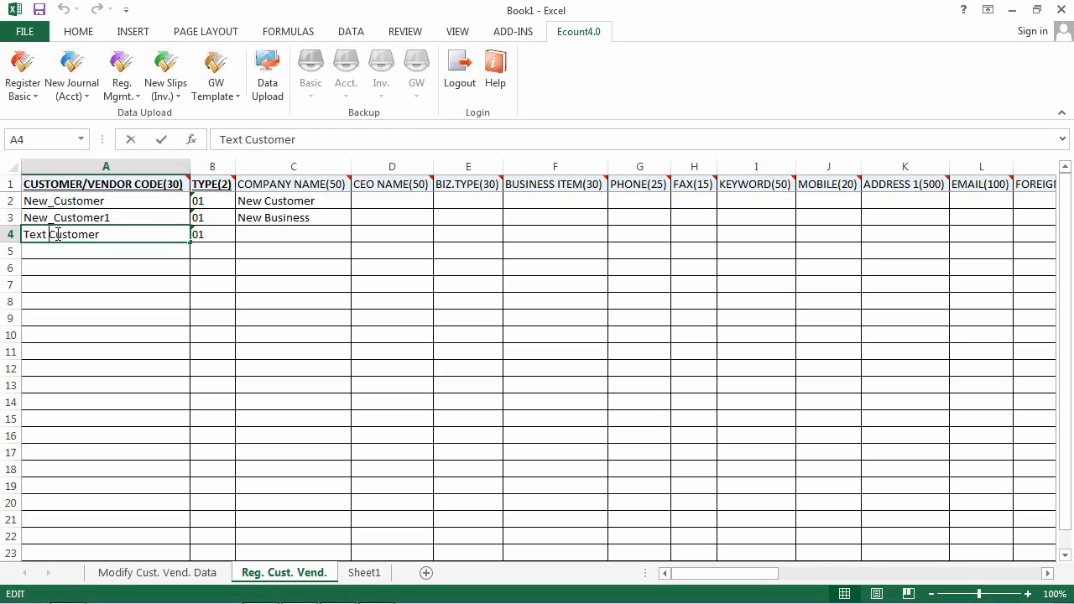
pyautogui.press('BackSpace')
pyautogui.write('_')
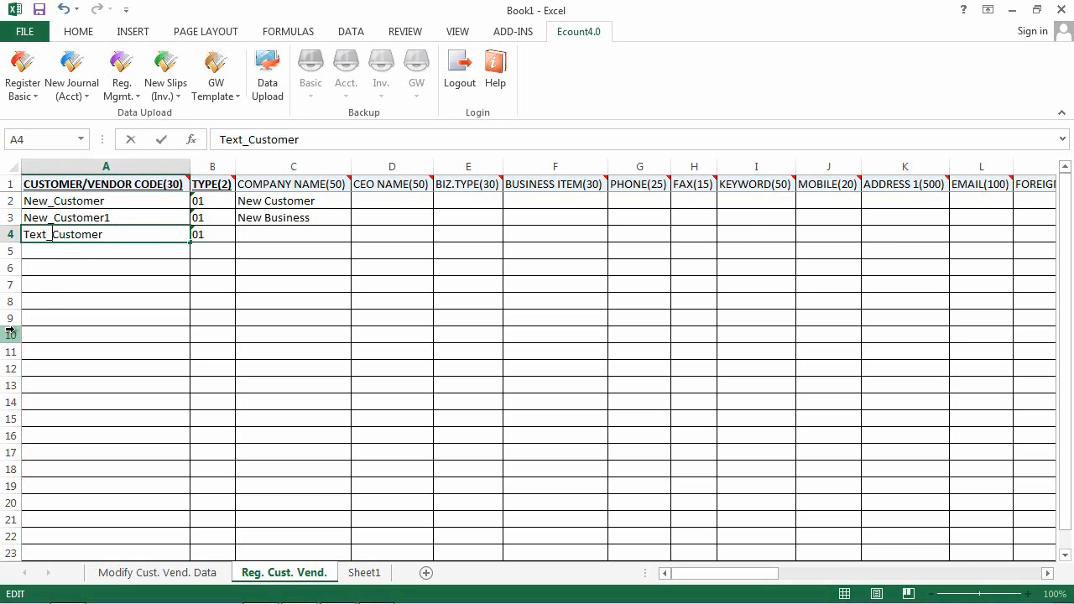
# - Upload the Text_Customer row to Ecount, move the results window off the Results column and close it
pyautogui.click(266, 84)
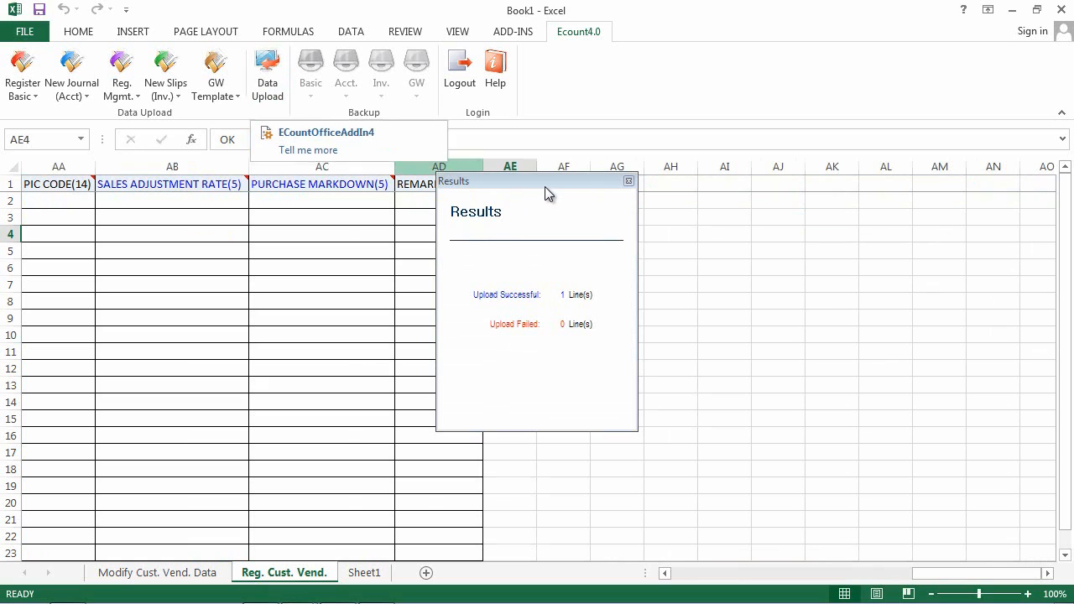
pyautogui.moveTo(545, 186); pyautogui.dragTo(674, 212)
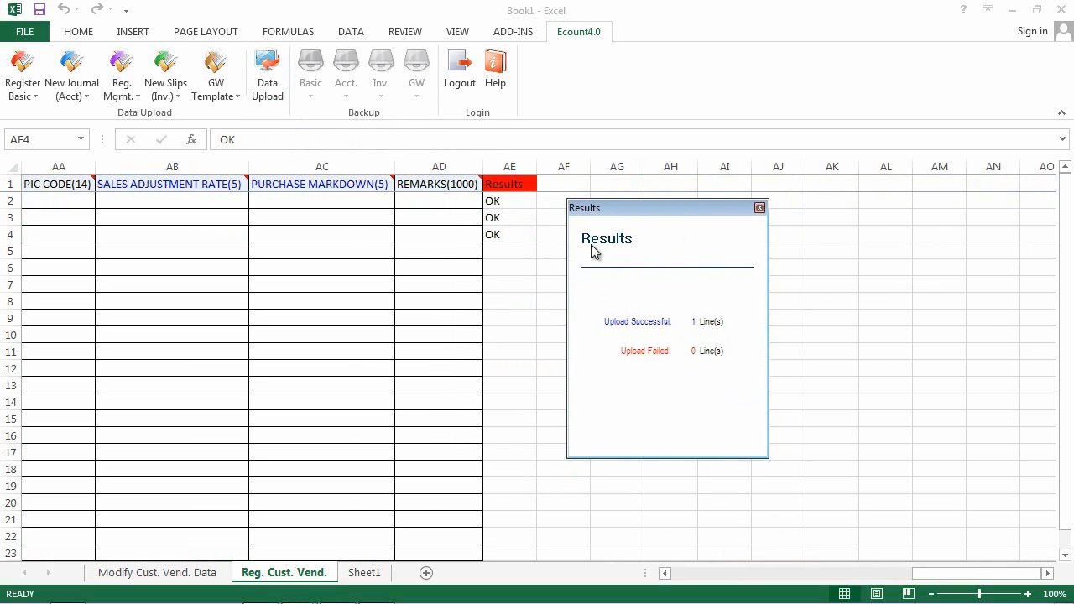
pyautogui.click(761, 208)
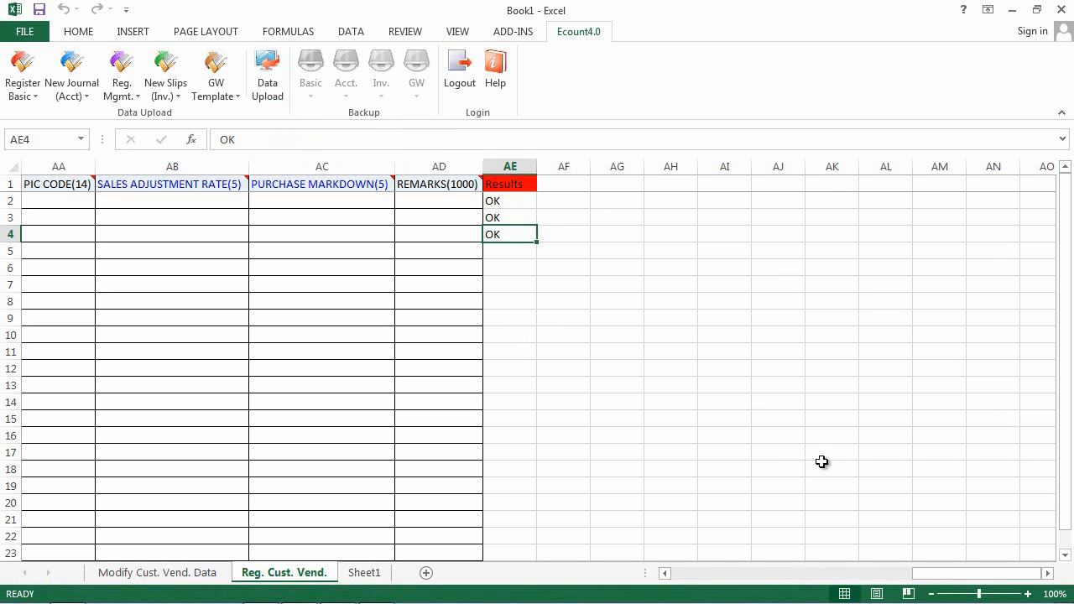
# - Switch to the Modify Cust. Vend. Data sheet, and open and close the Ecount Excel Uploader manual
pyautogui.moveTo(959, 576); pyautogui.dragTo(696, 589)
pyautogui.click(145, 573)
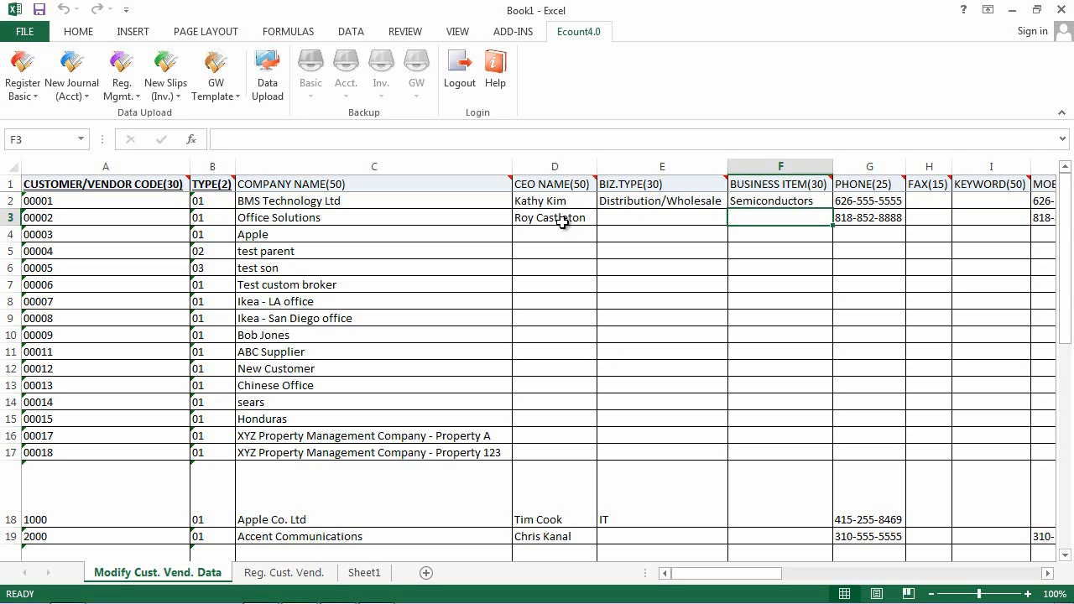
pyautogui.click(497, 75)
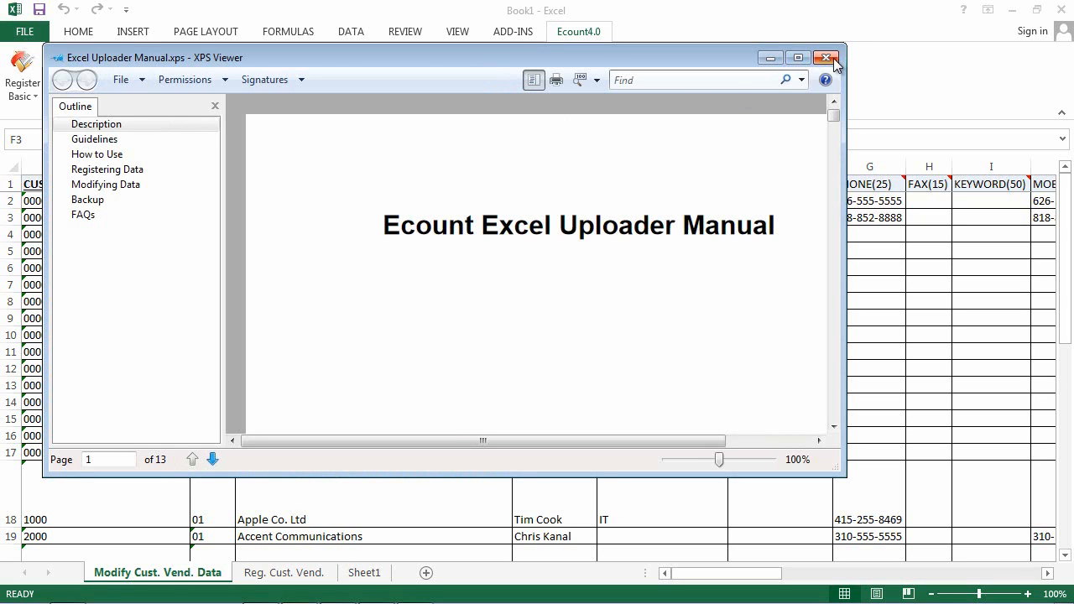
pyautogui.click(826, 58)
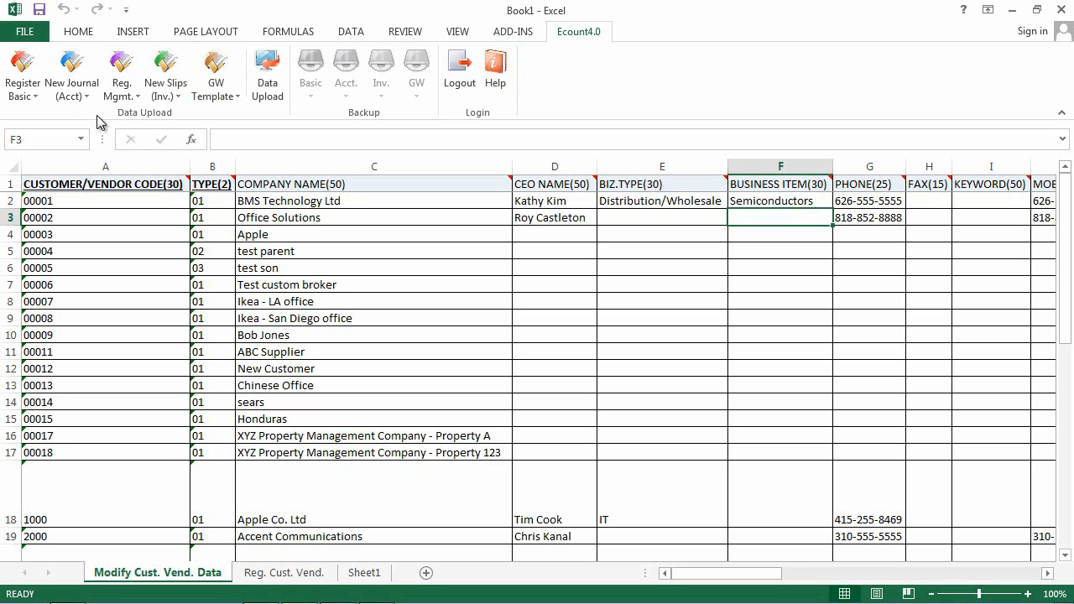
# - Load the (Dom.) New Sales template into a new sheet and look across its columns
pyautogui.click(179, 99)
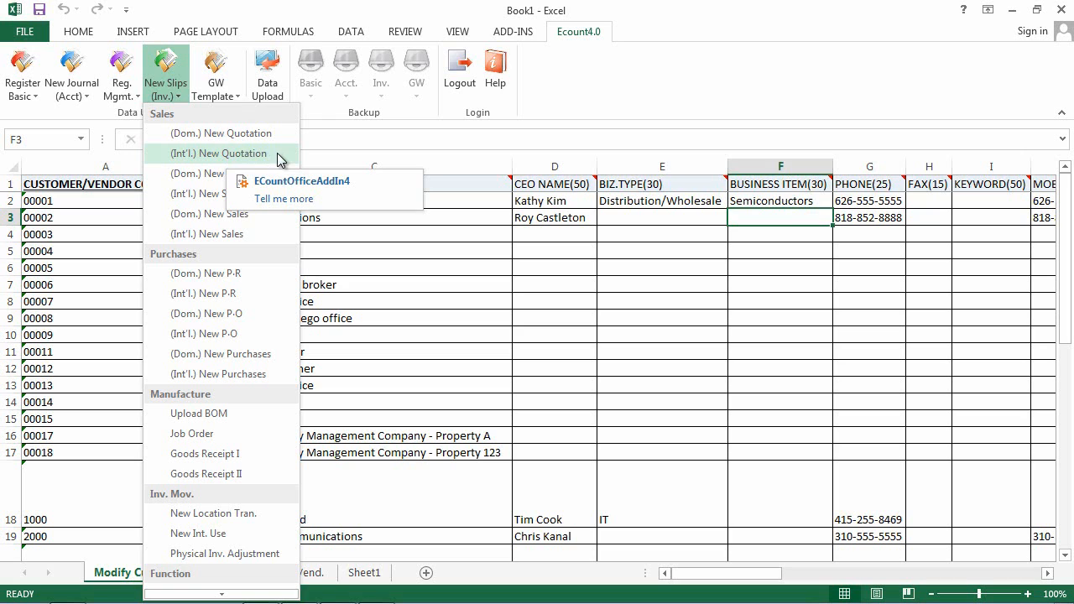
pyautogui.click(233, 216)
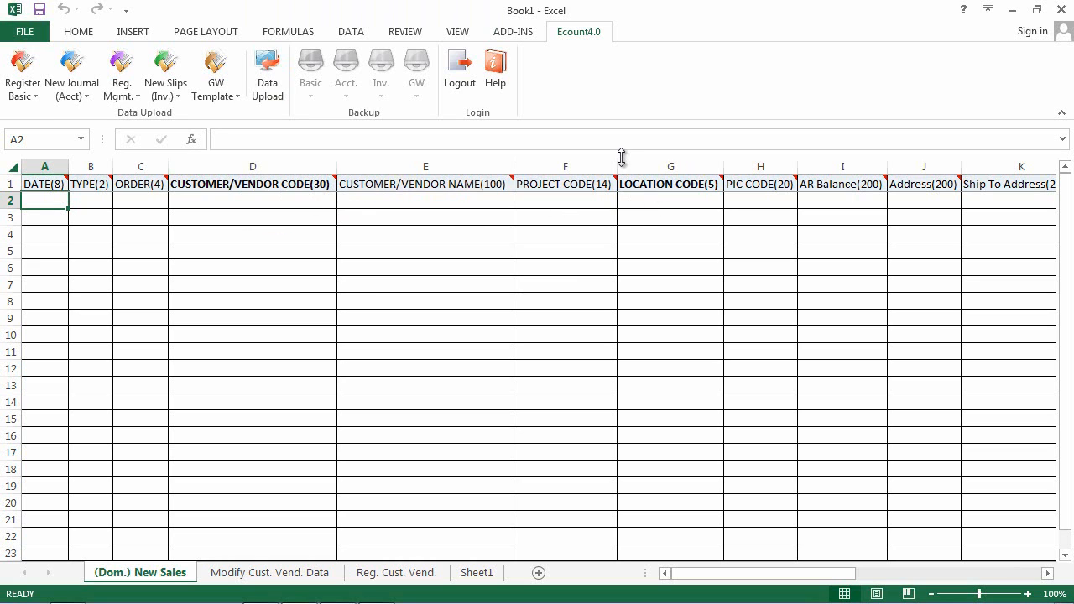
pyautogui.moveTo(655, 184)
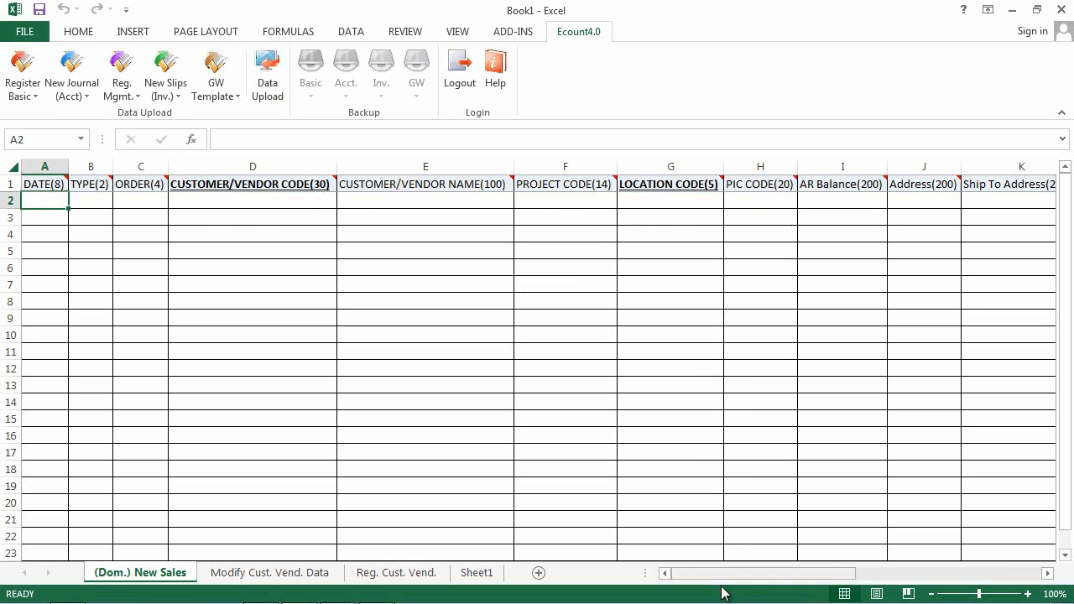
pyautogui.moveTo(718, 580); pyautogui.dragTo(827, 563)
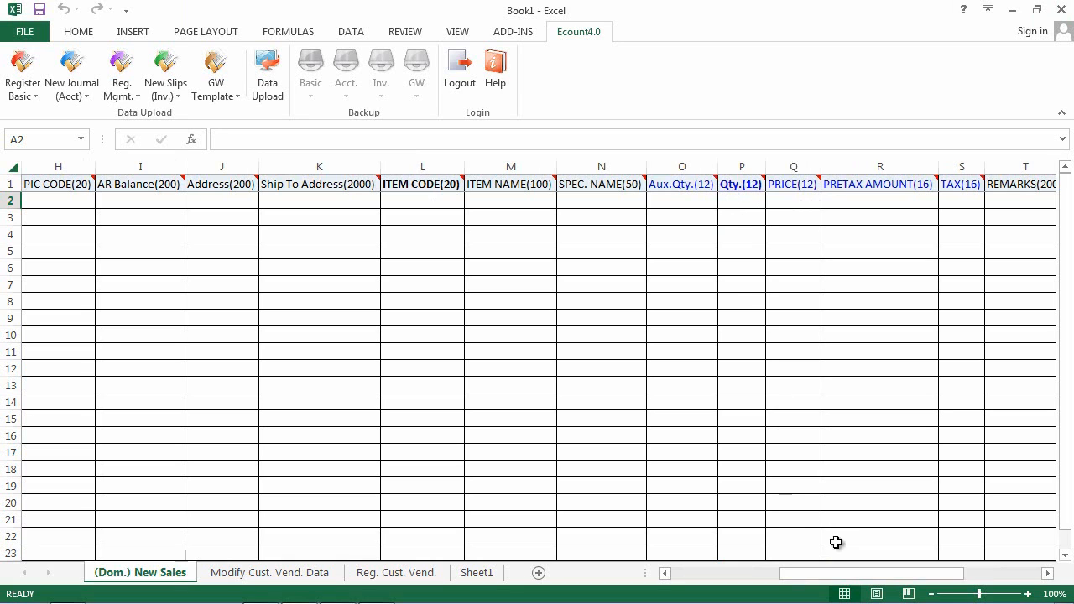
pyautogui.moveTo(824, 576); pyautogui.dragTo(710, 576)
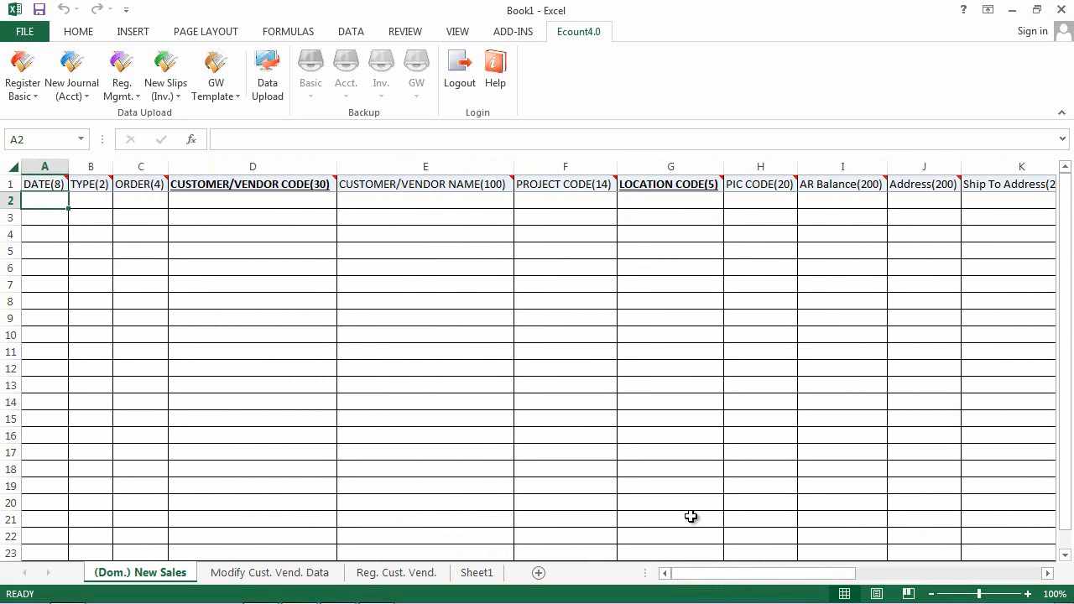